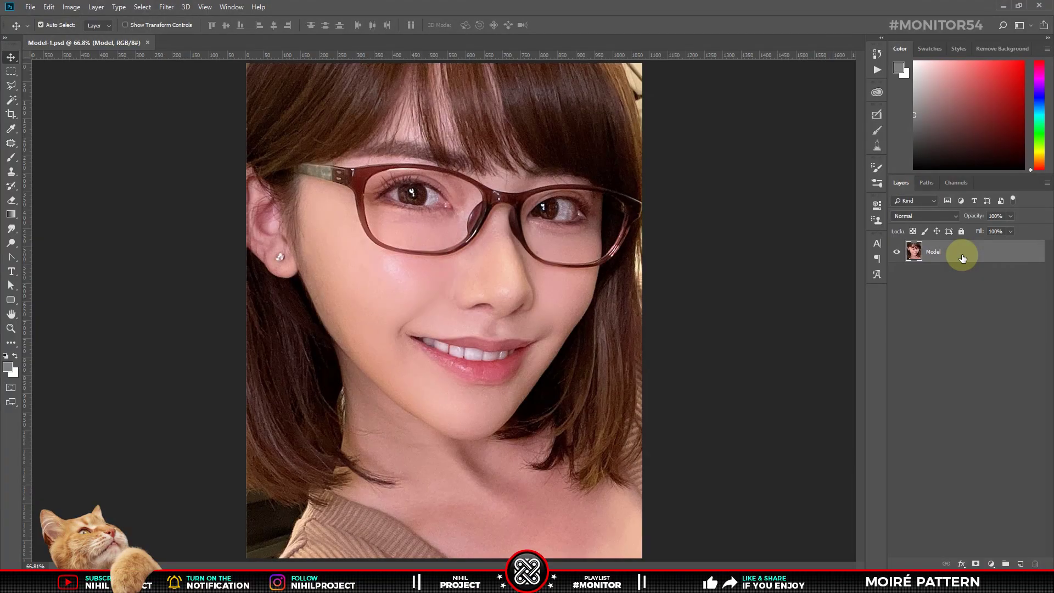
Step: Keep the 1080×1350 px image size and shrink the Model layer to about 78.7%
key(ctrl+alt+i)
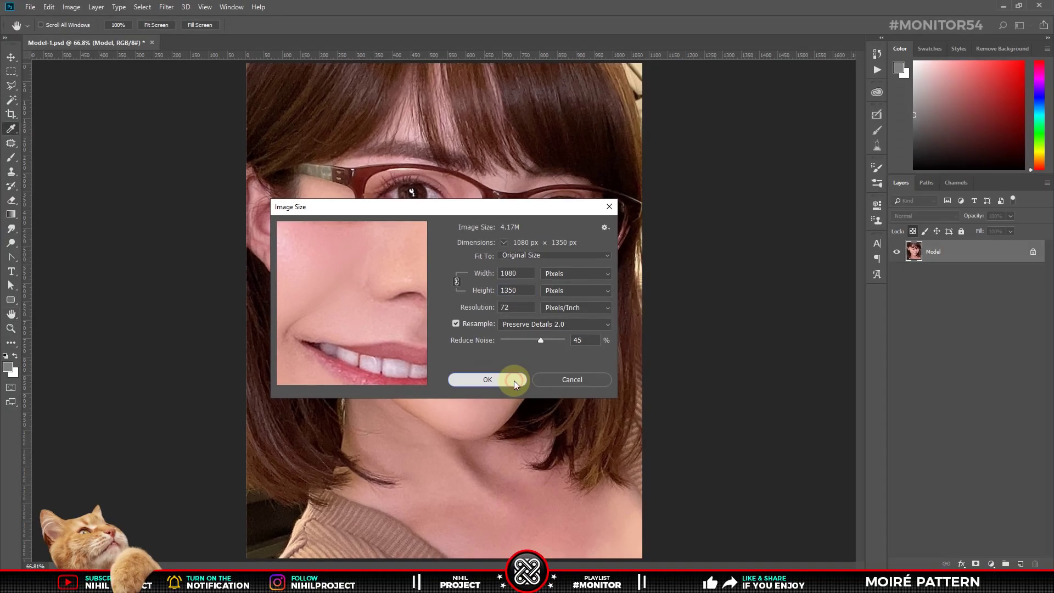
click(514, 381)
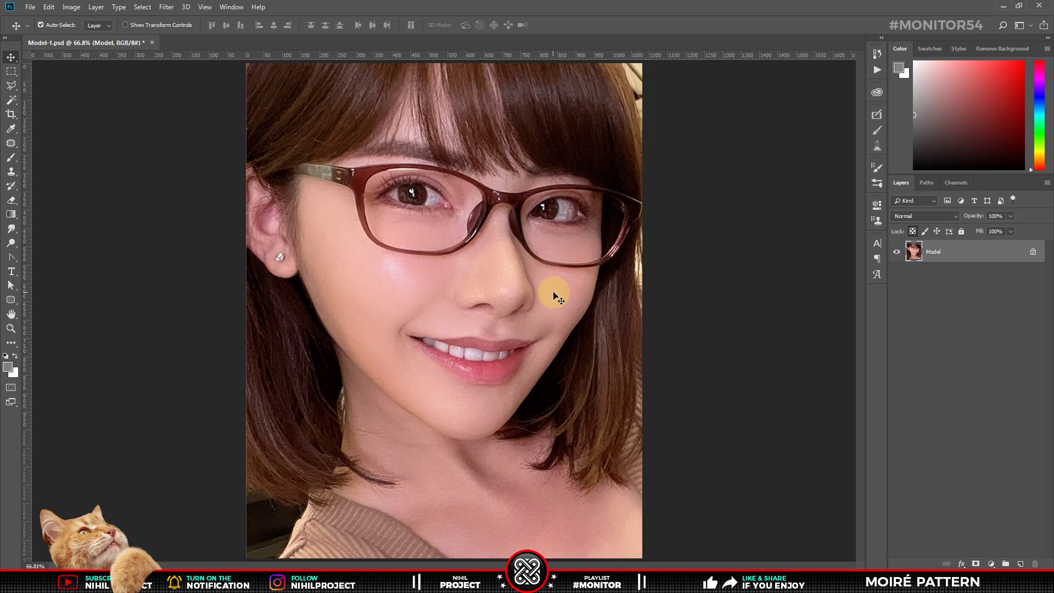
key(ctrl+t)
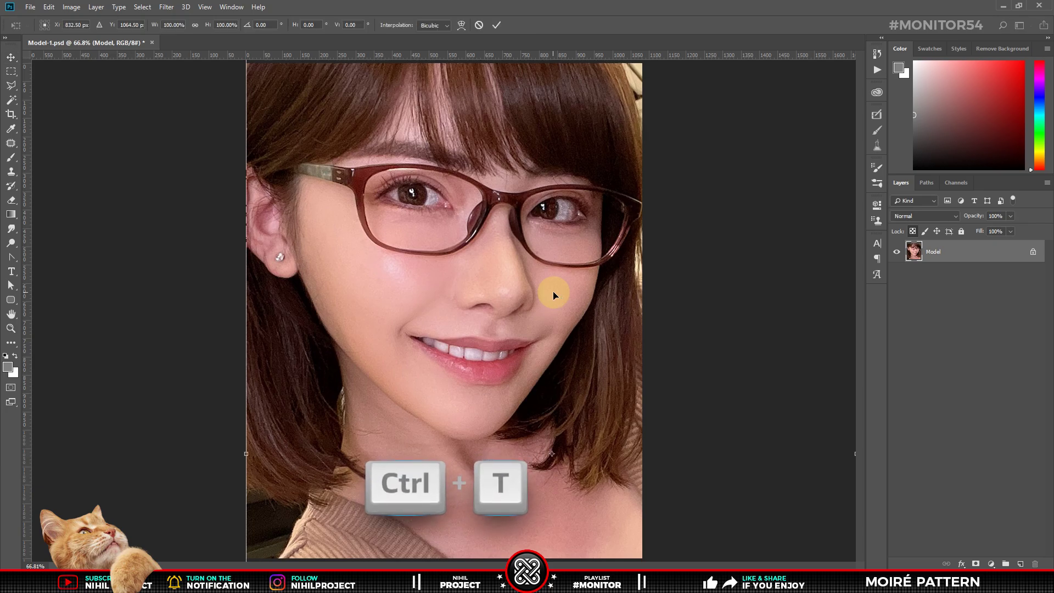
scroll(690, 403, down, 3)
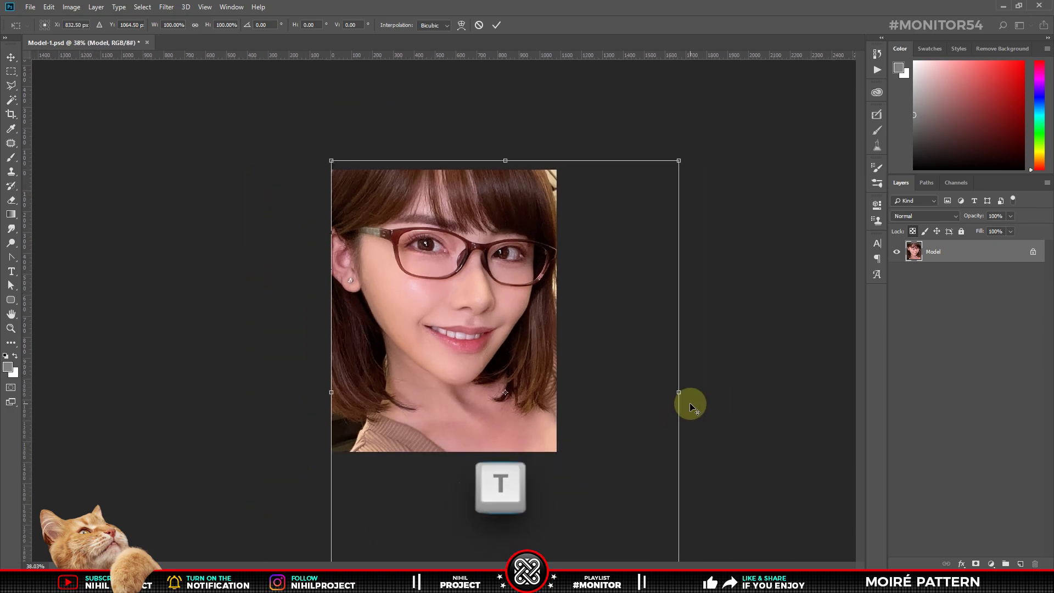
scroll(689, 403, down, 2)
drag(605, 519, 548, 462)
Step: Commit the scaling and duplicate the portrait twice into layers named a and b
key(Return)
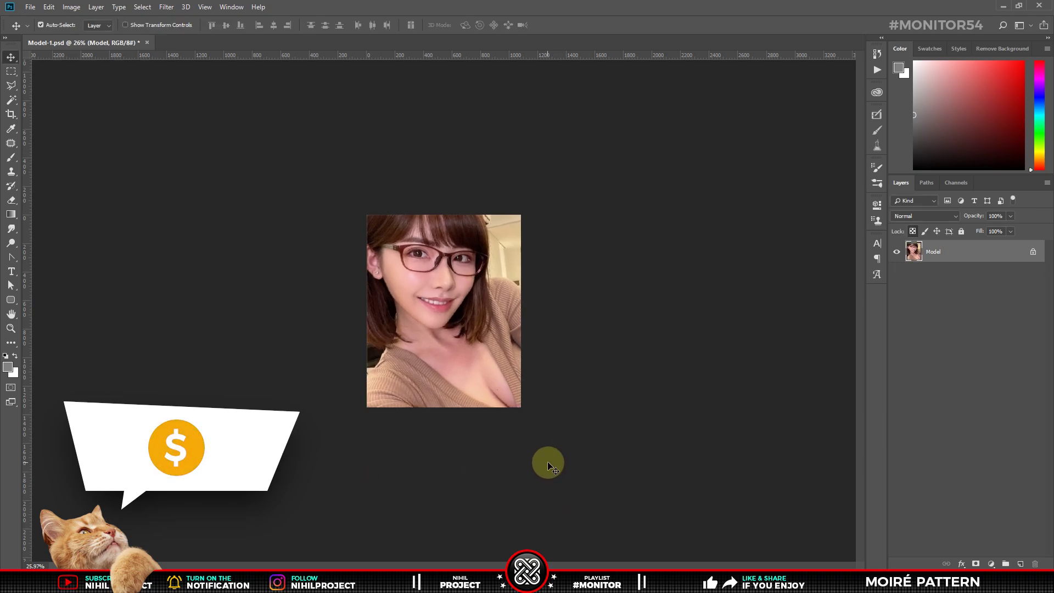
key(ctrl+0)
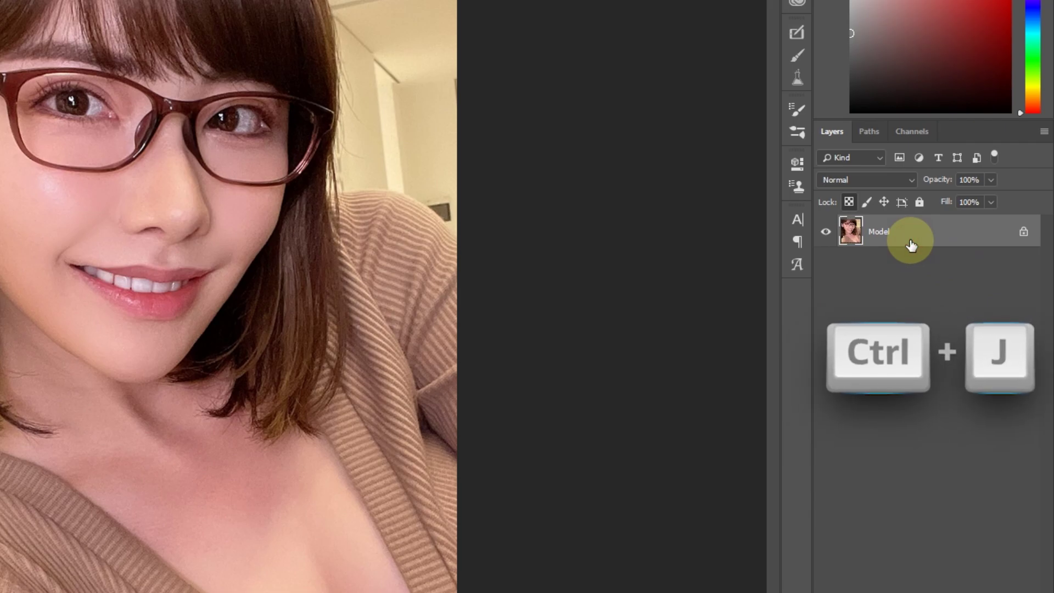
key(ctrl+j)
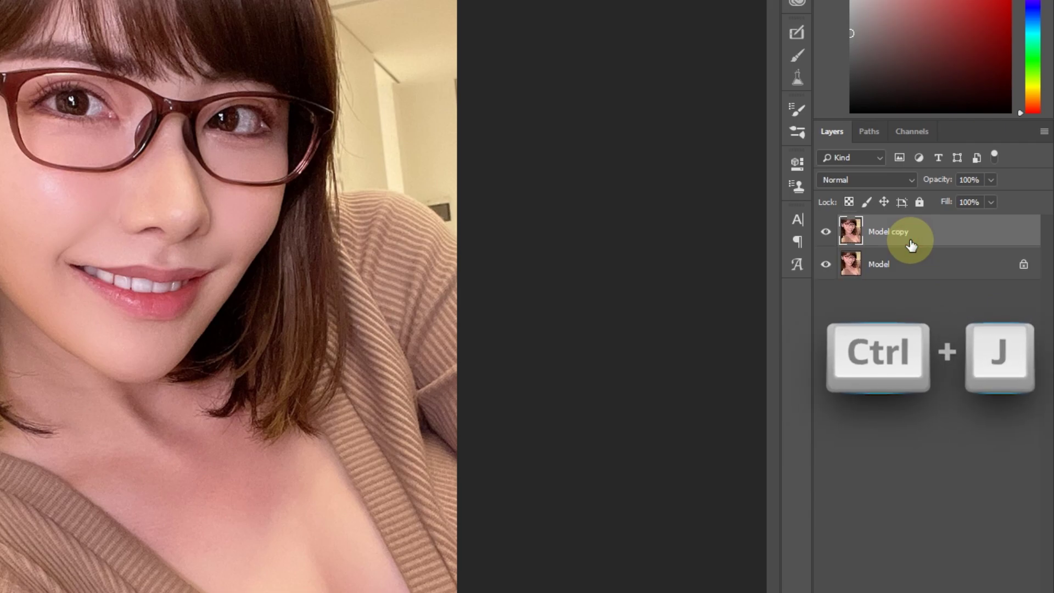
key(ctrl+j)
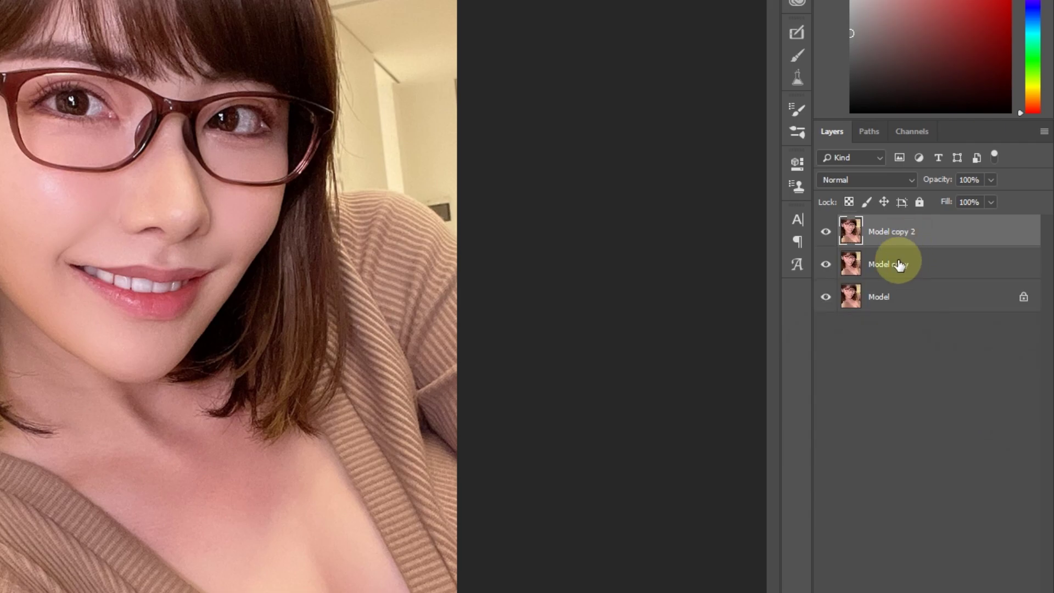
double_click(896, 263)
text(a)
double_click(896, 233)
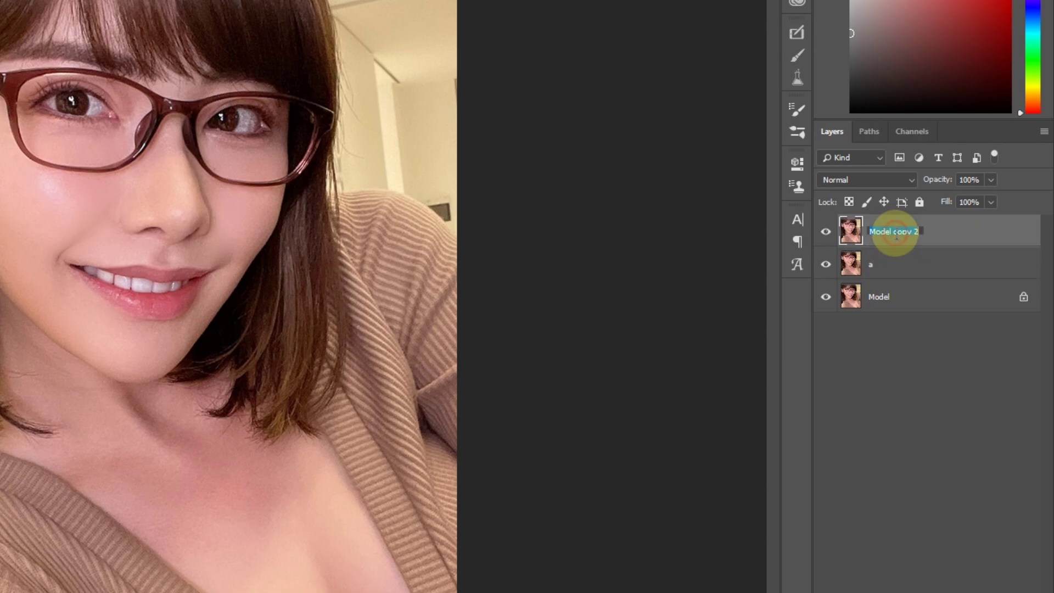
text(b)
key(Return)
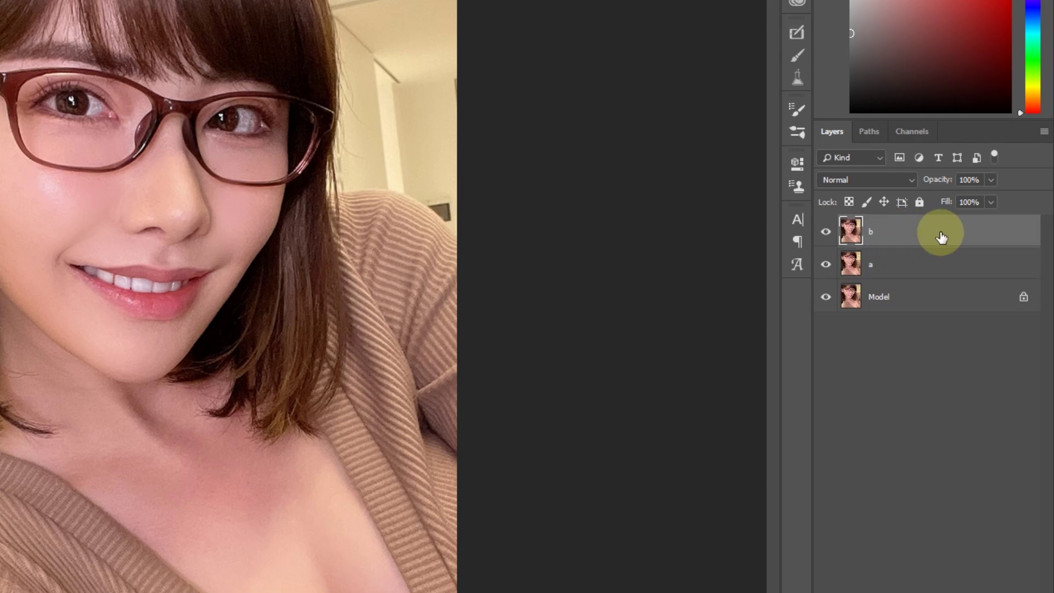
Step: Invert layer b, blend it with Vivid Light, and Surface Blur it (radius 23, threshold 55)
key(ctrl+i)
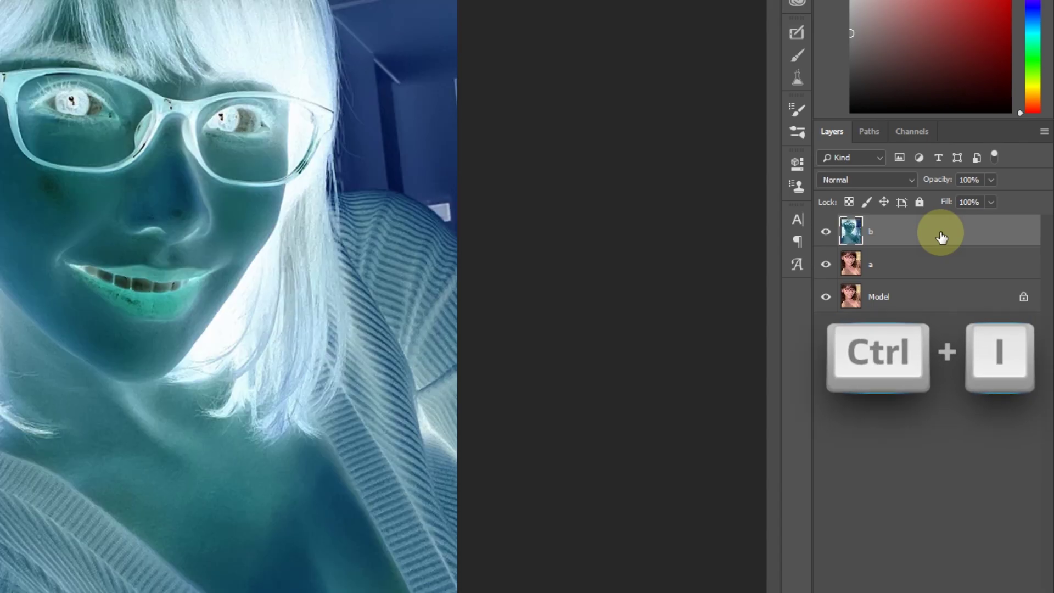
click(884, 182)
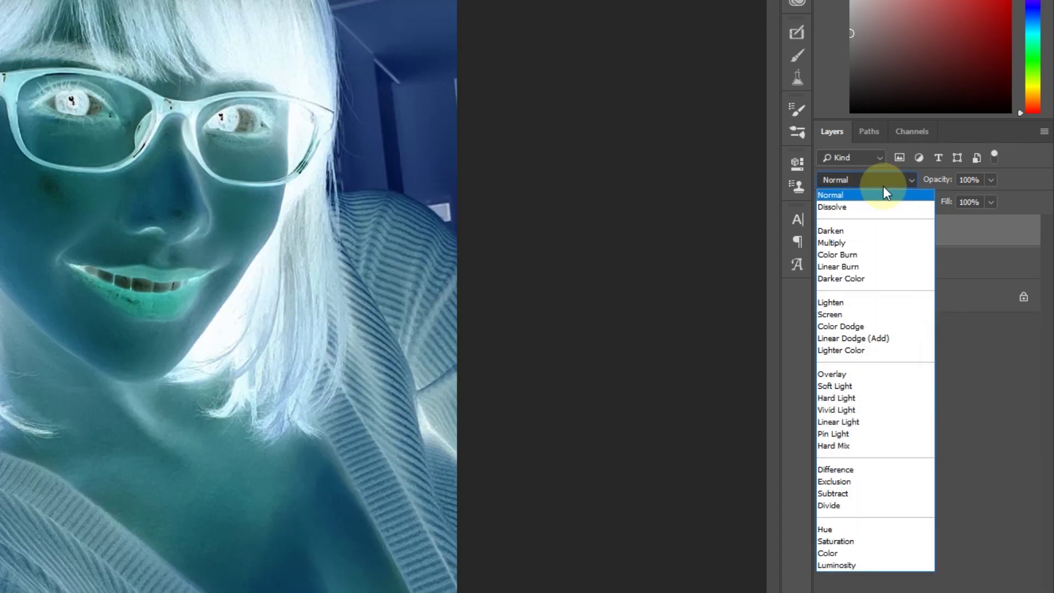
click(877, 410)
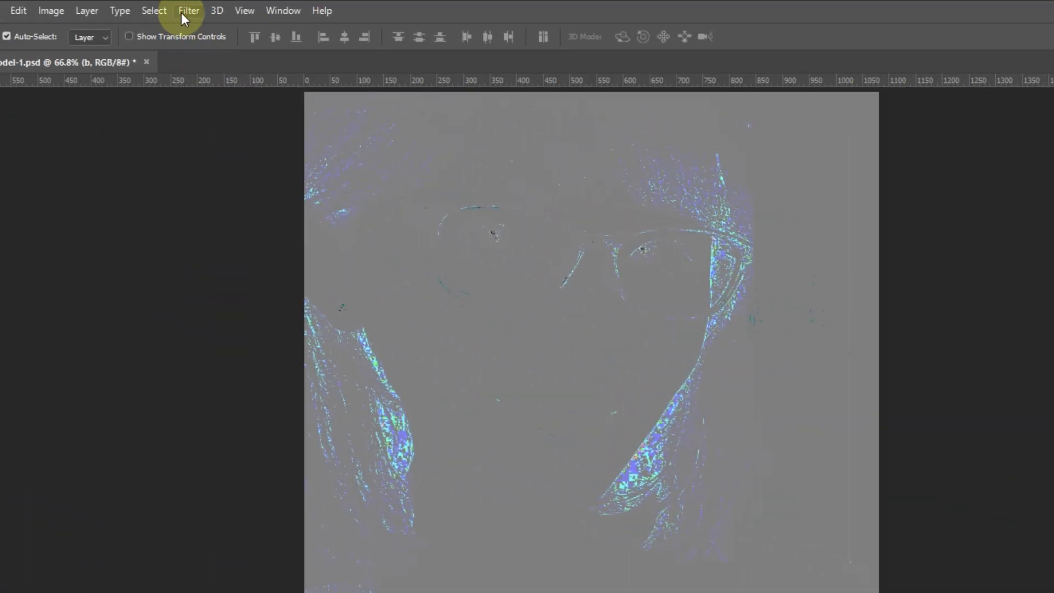
click(188, 11)
mouse_move(214, 191)
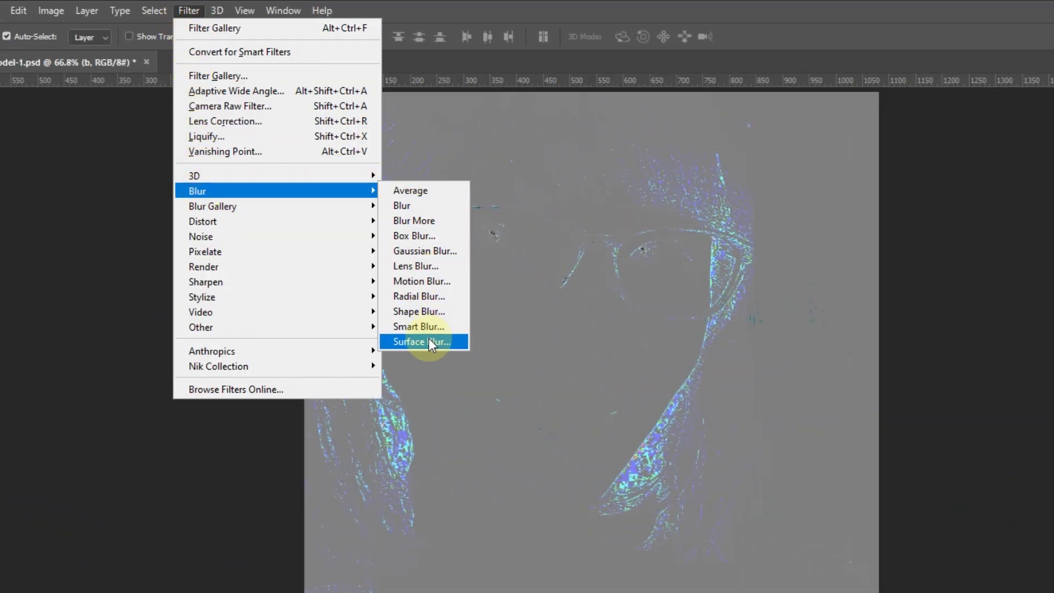
click(430, 340)
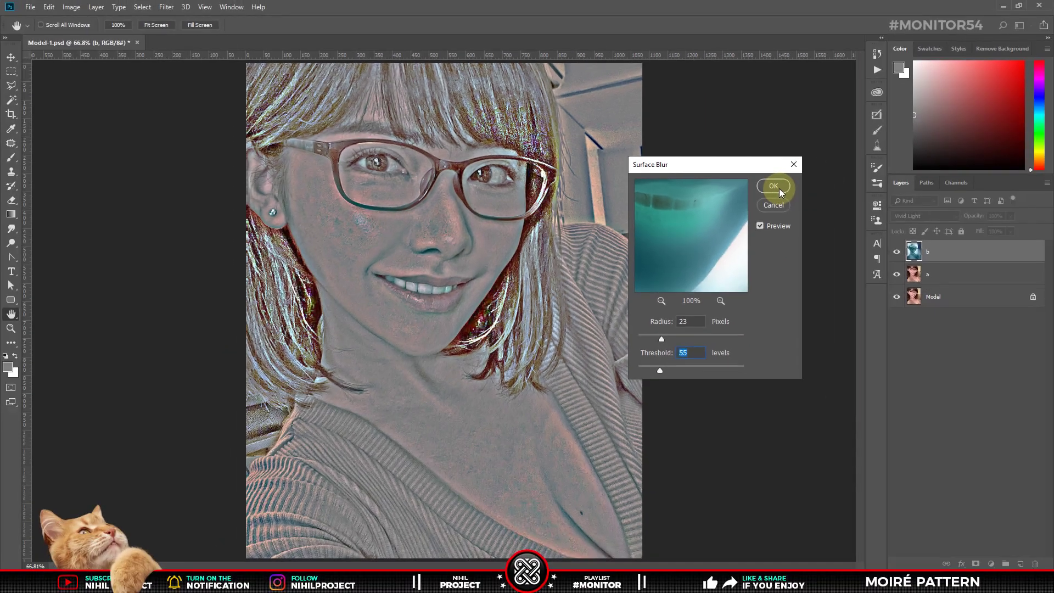
click(779, 188)
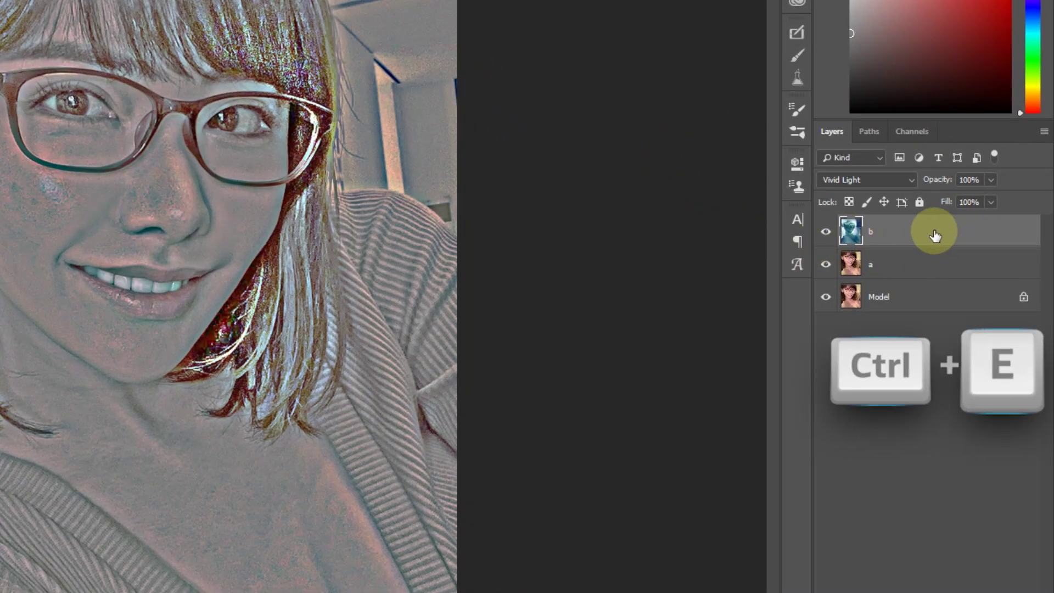
Step: Merge b into a, desaturate it, and brush 50% grey (#808080) over the dark patches
key(ctrl+e)
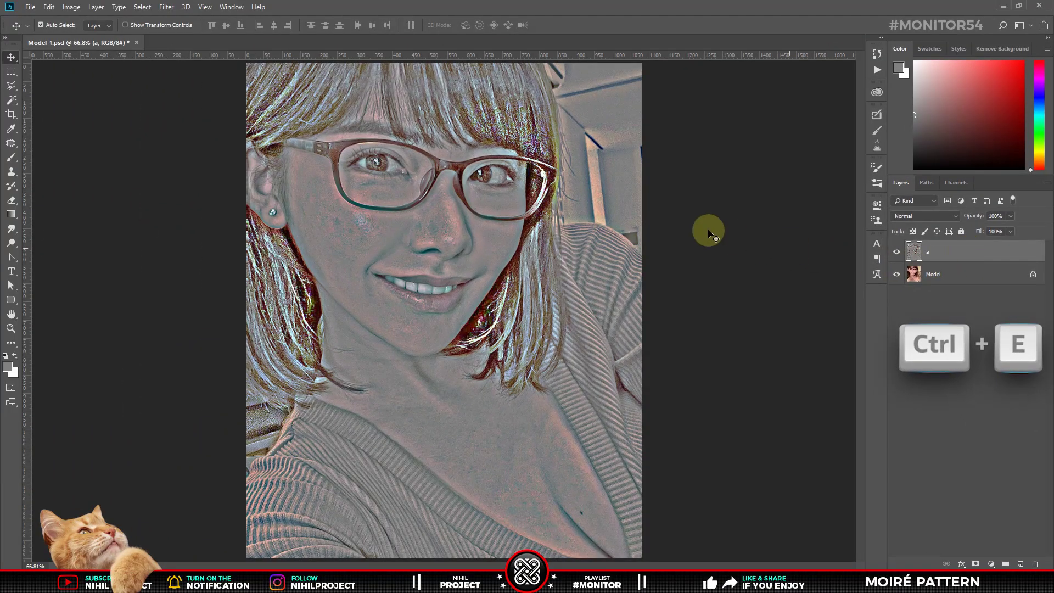
key(ctrl+shift+u)
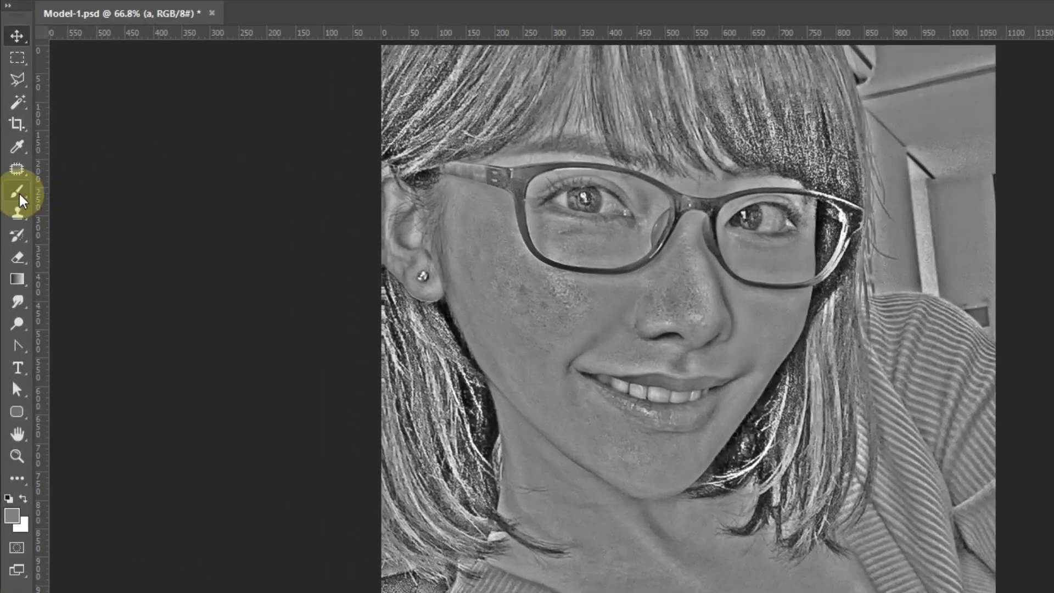
right_click(11, 158)
click(76, 194)
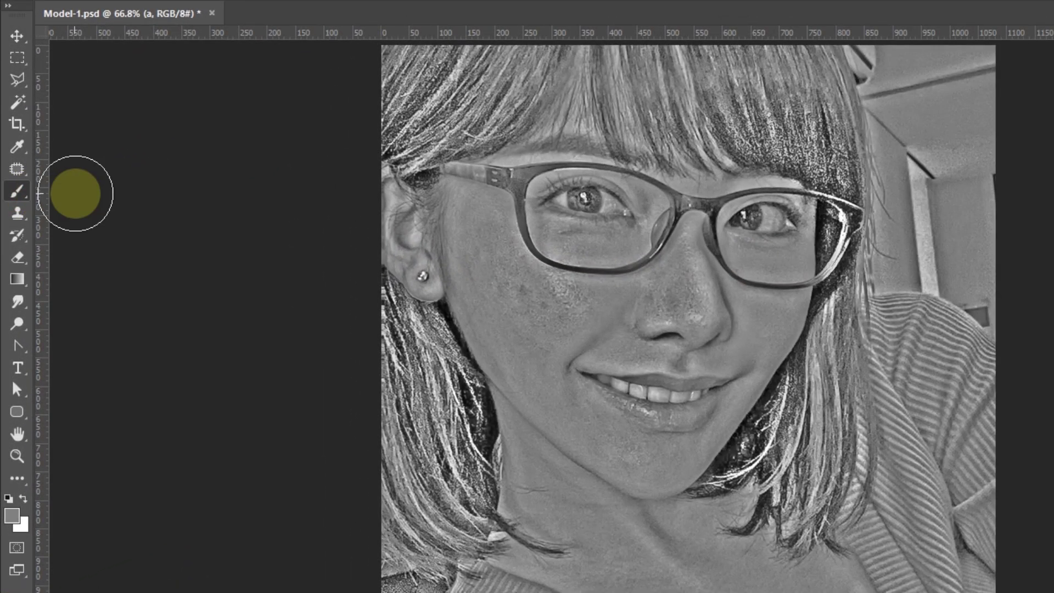
click(12, 516)
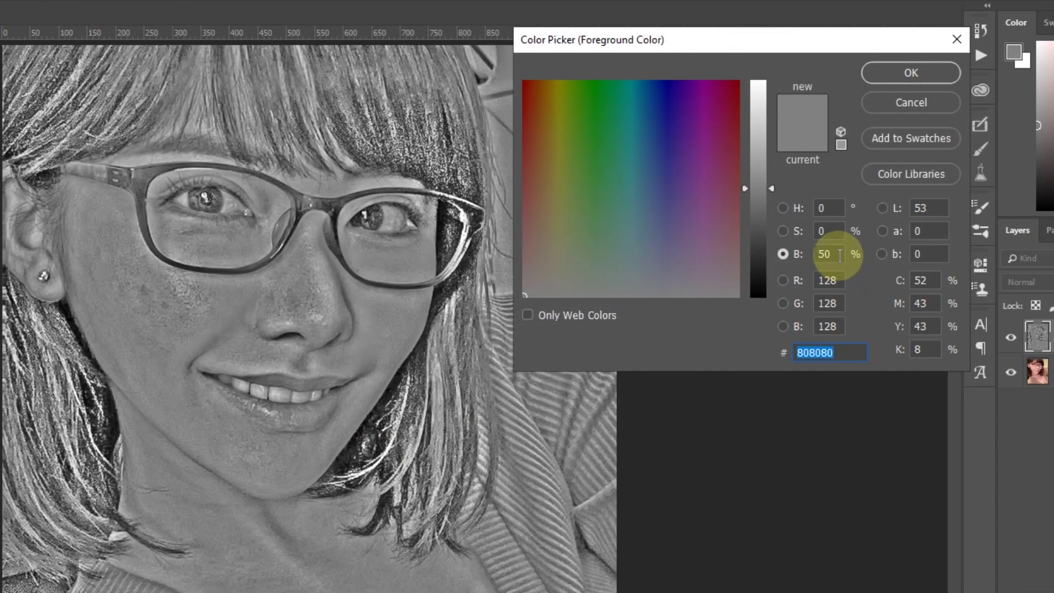
click(829, 254)
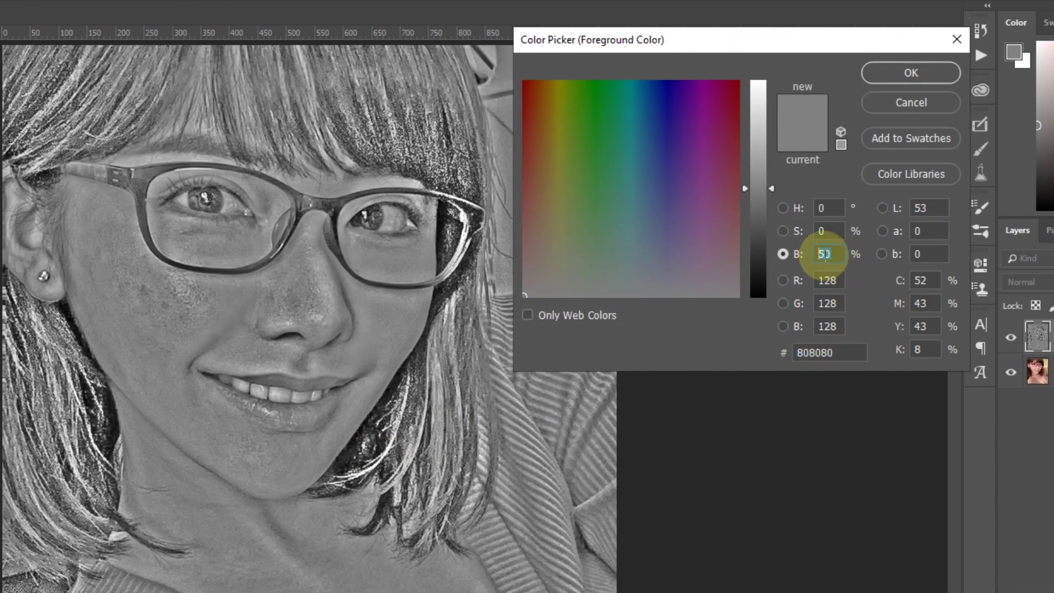
click(883, 79)
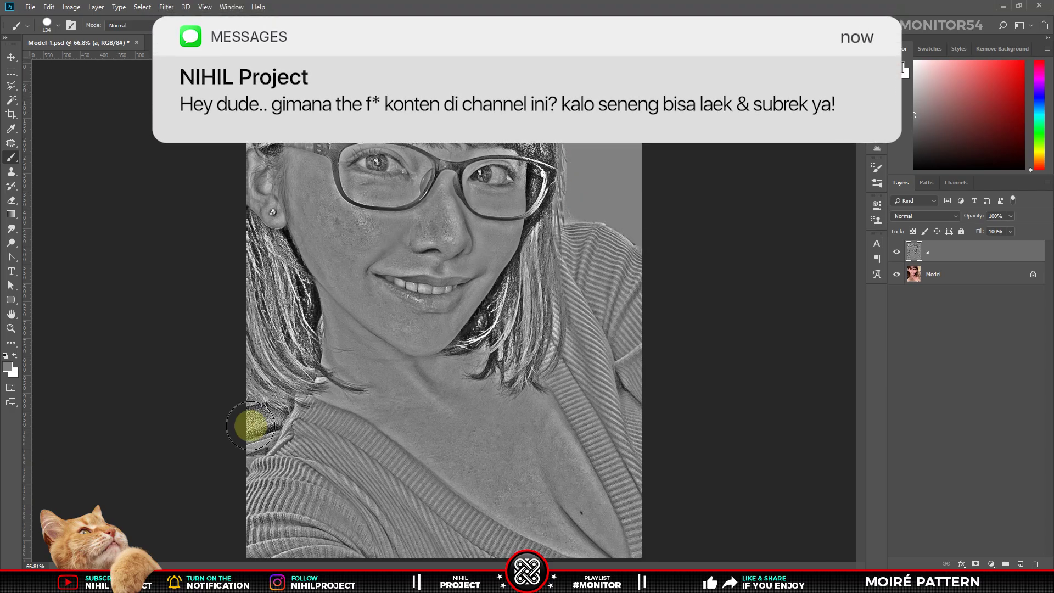
drag(250, 425, 258, 427)
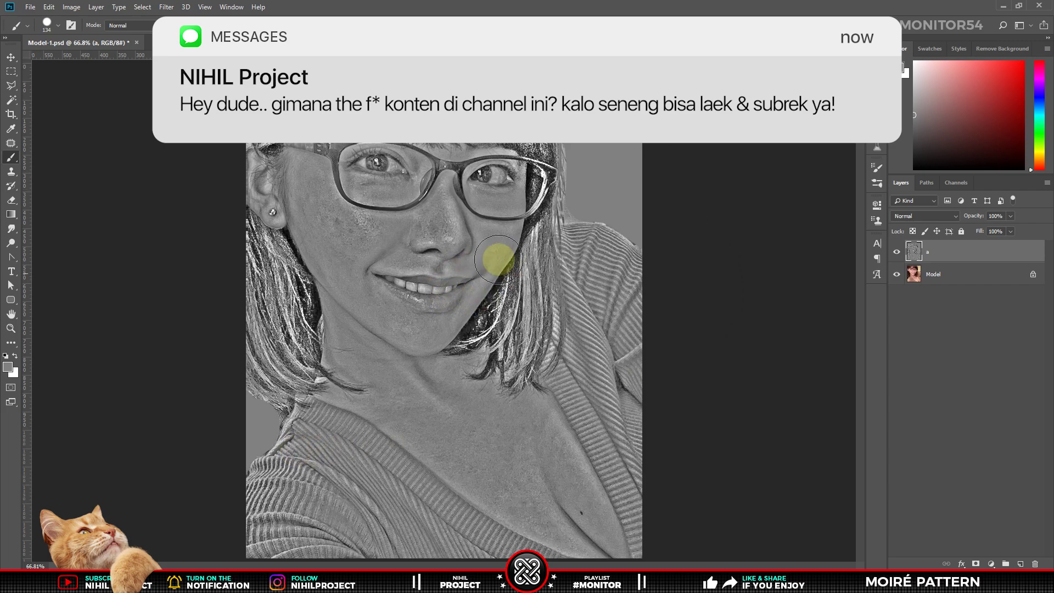
Step: Gaussian-blur layer a at radius 12, set it to Overlay, and hide it to compare
key(v)
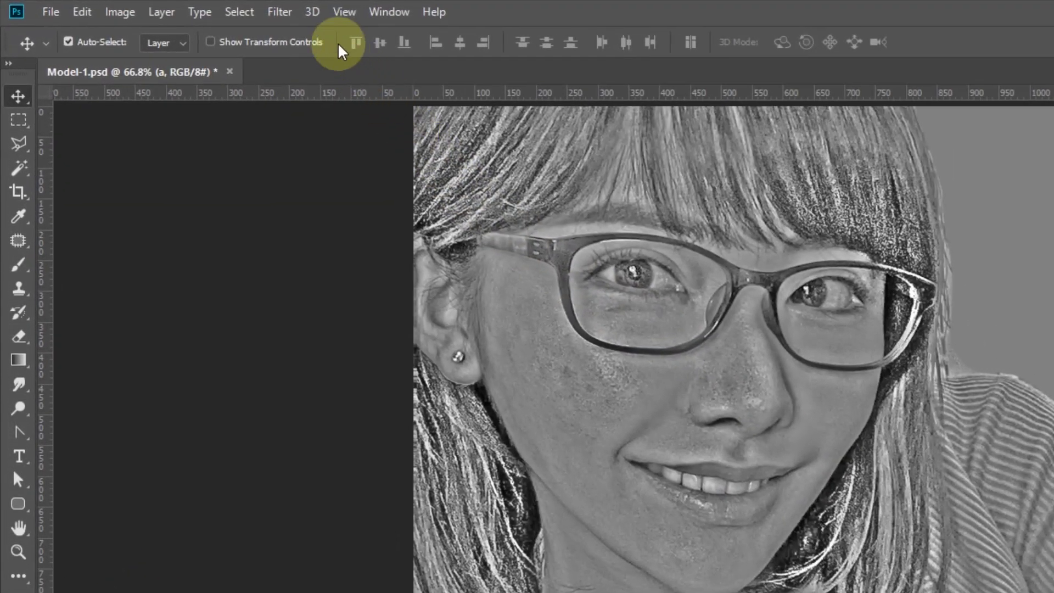
click(279, 11)
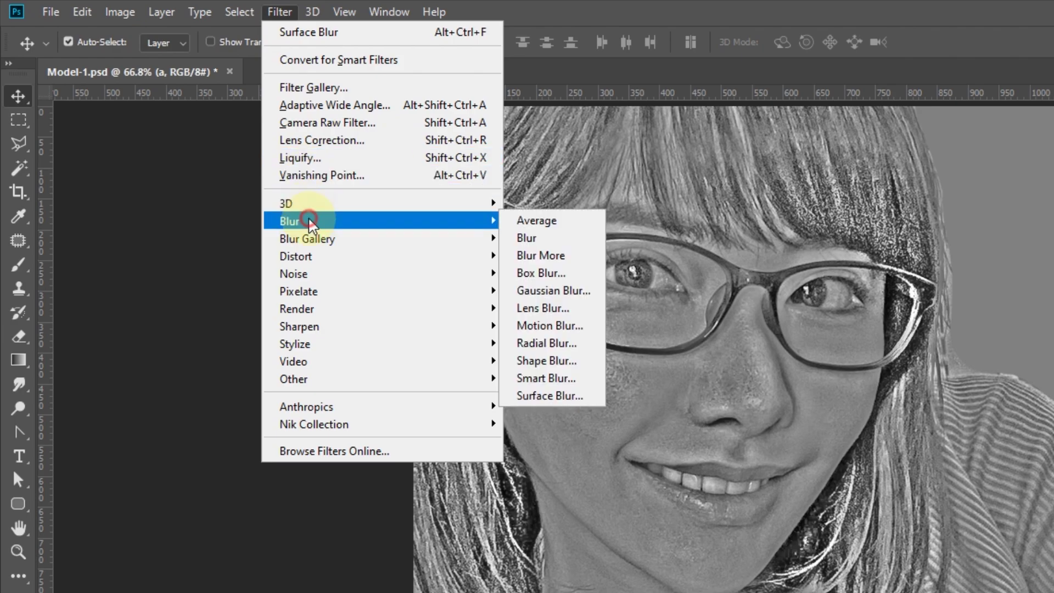
click(577, 293)
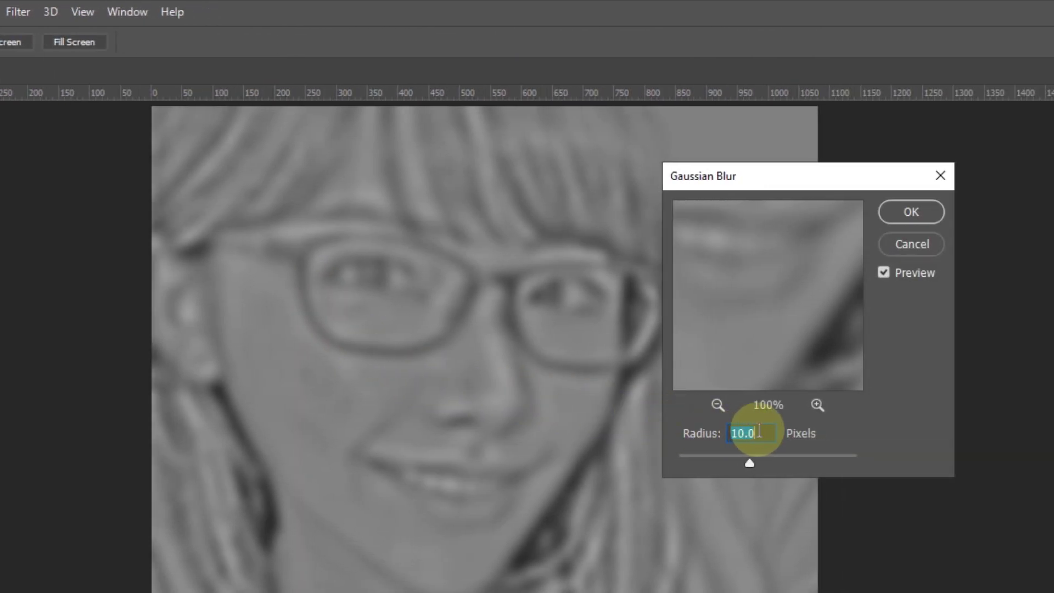
key(Down)
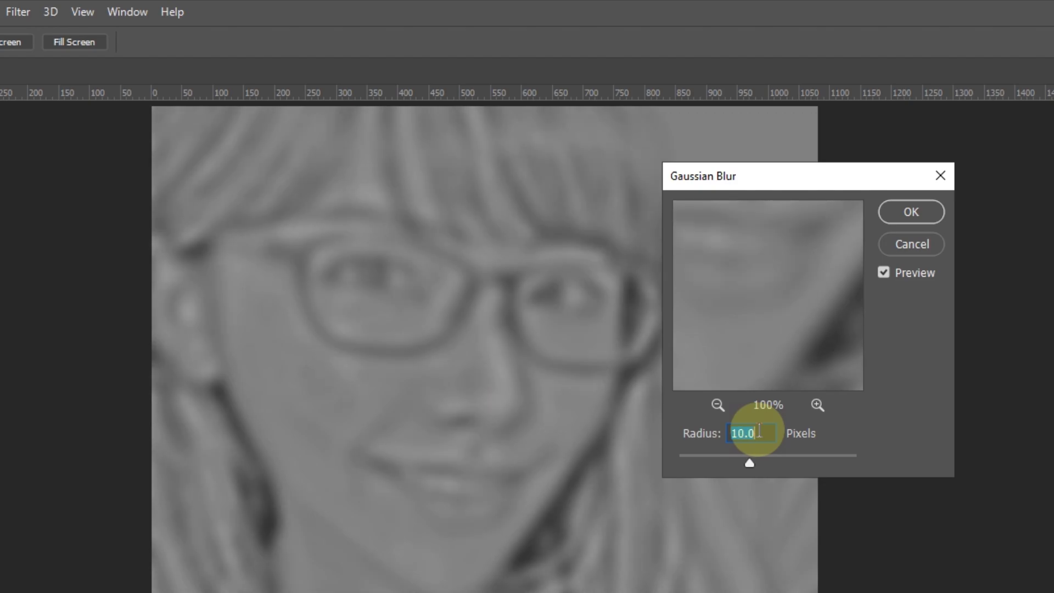
click(900, 212)
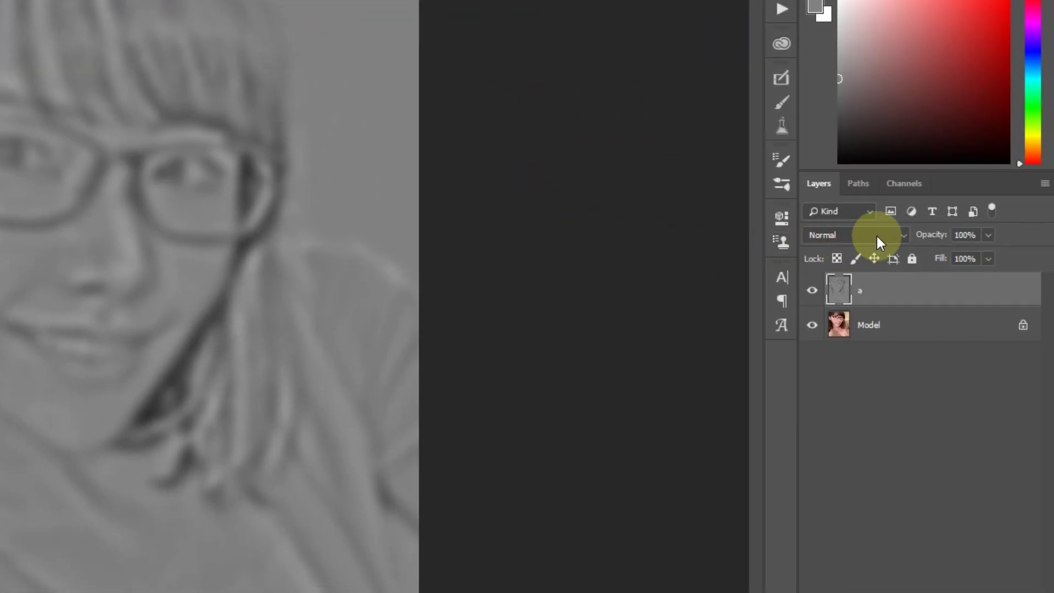
click(876, 235)
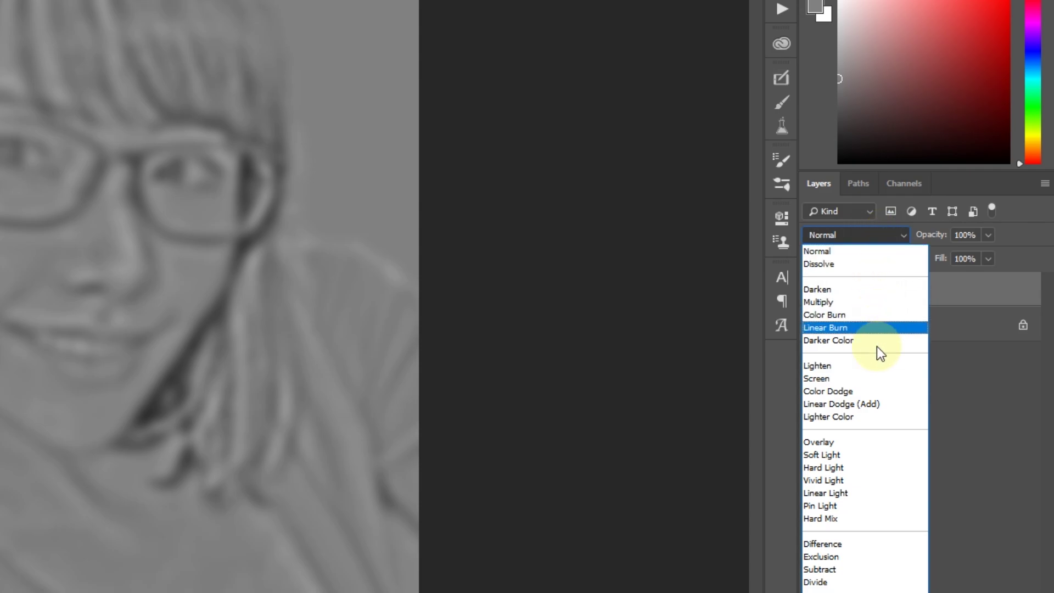
click(823, 444)
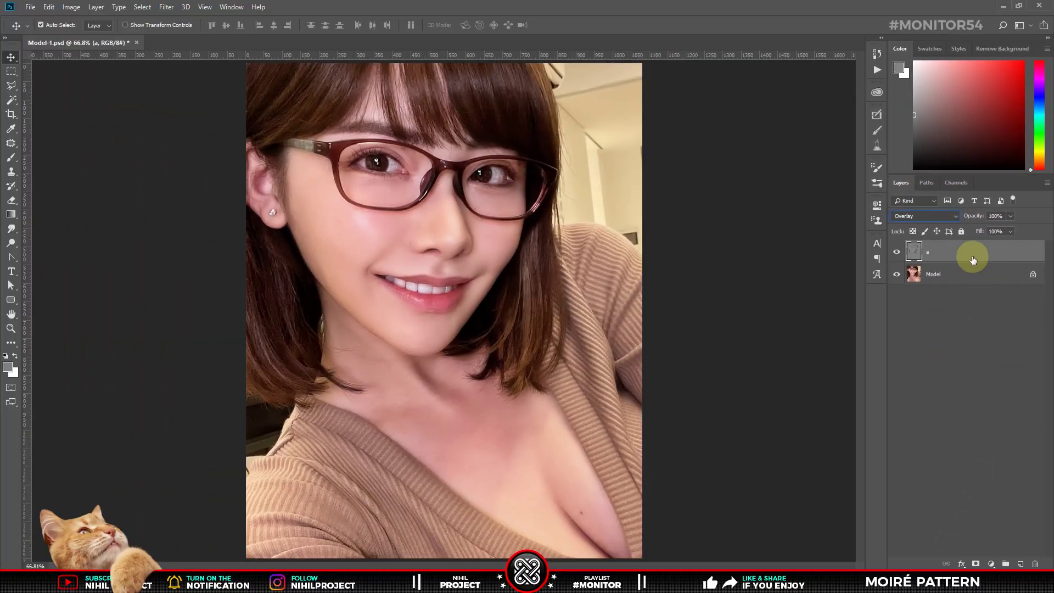
click(897, 252)
Step: Add a Levels adjustment clipped to layer a and rename layer a to Glowing
click(898, 252)
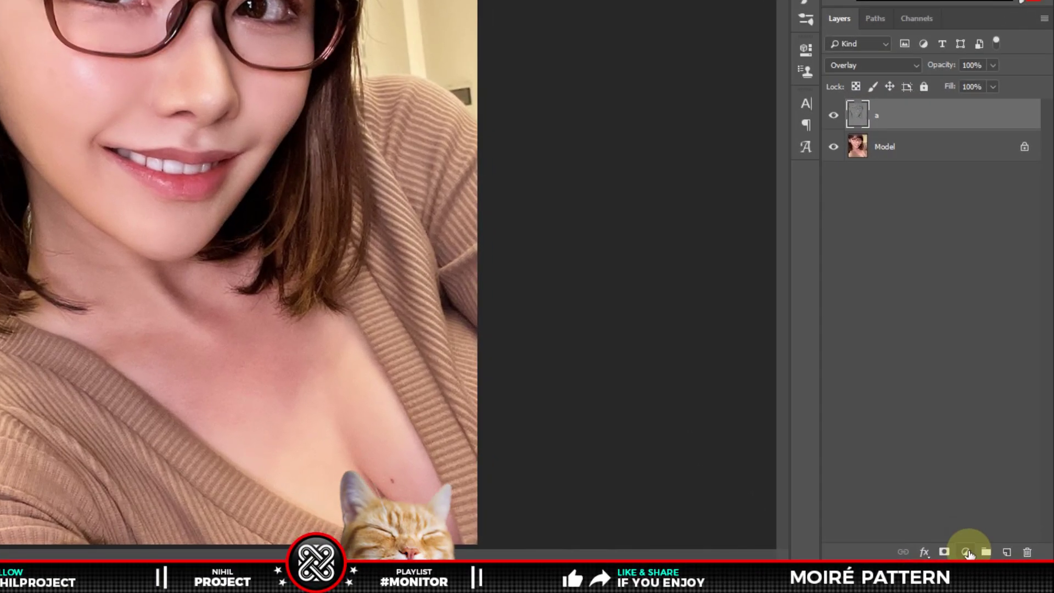
click(990, 564)
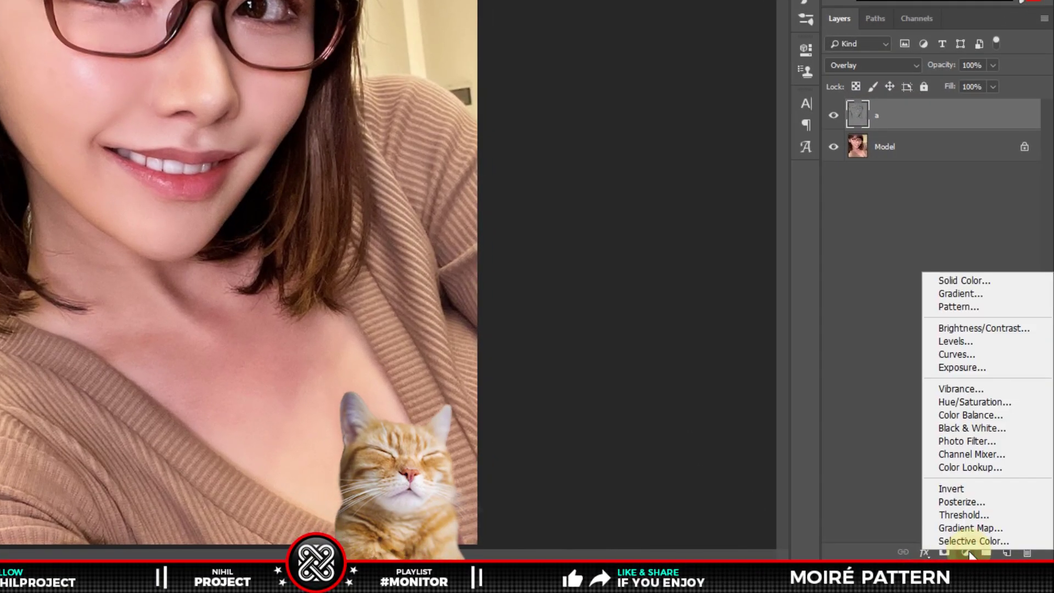
click(941, 341)
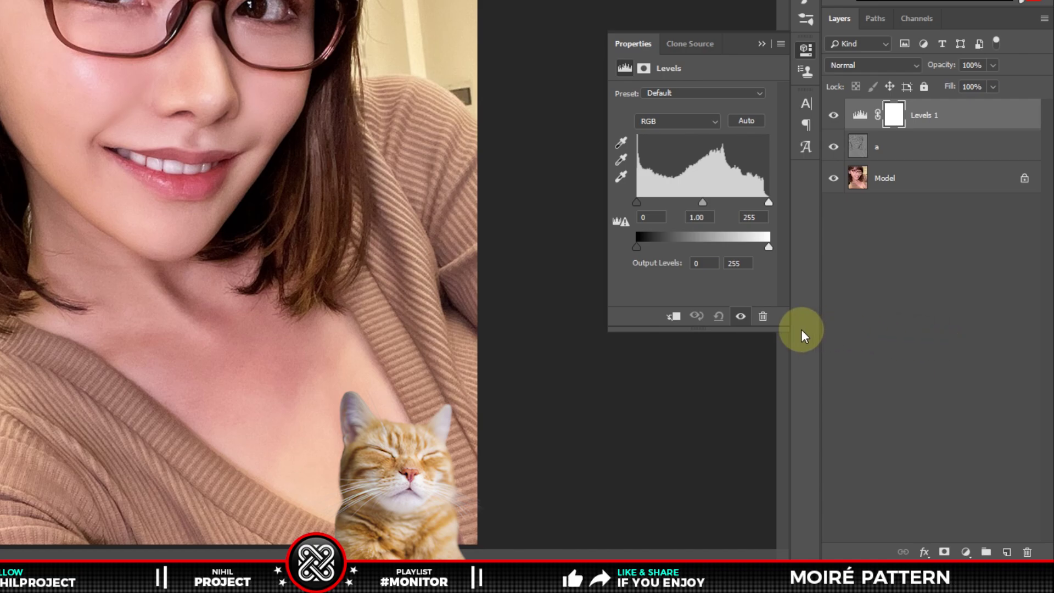
click(675, 323)
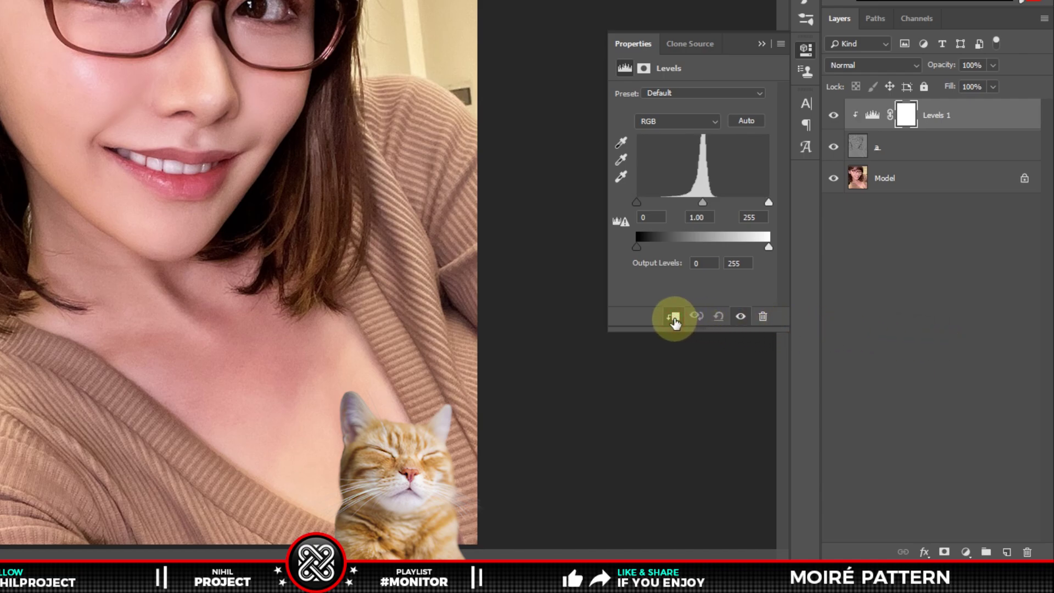
double_click(877, 146)
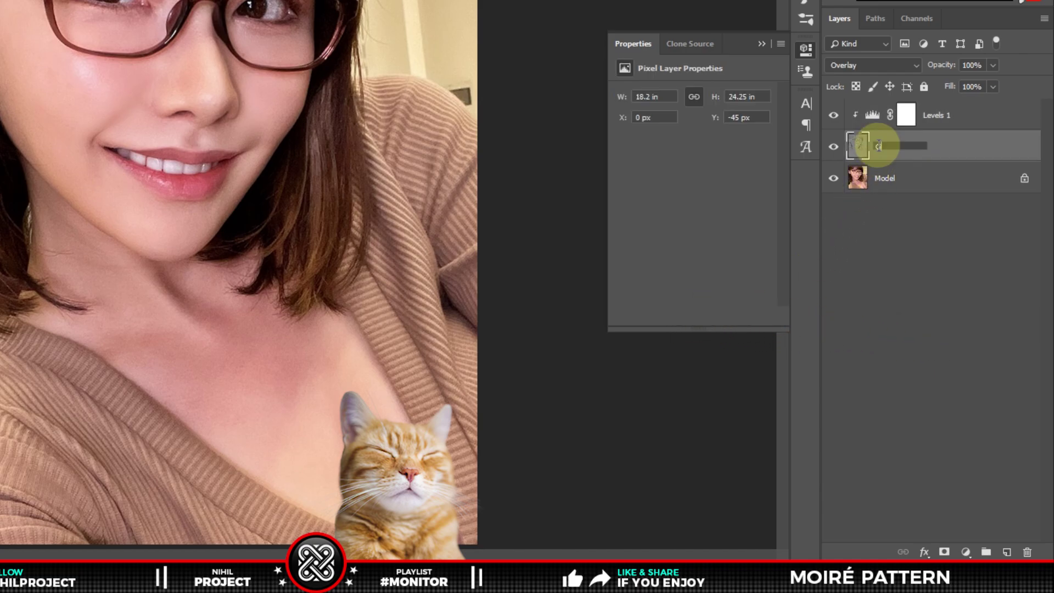
text(Glowing)
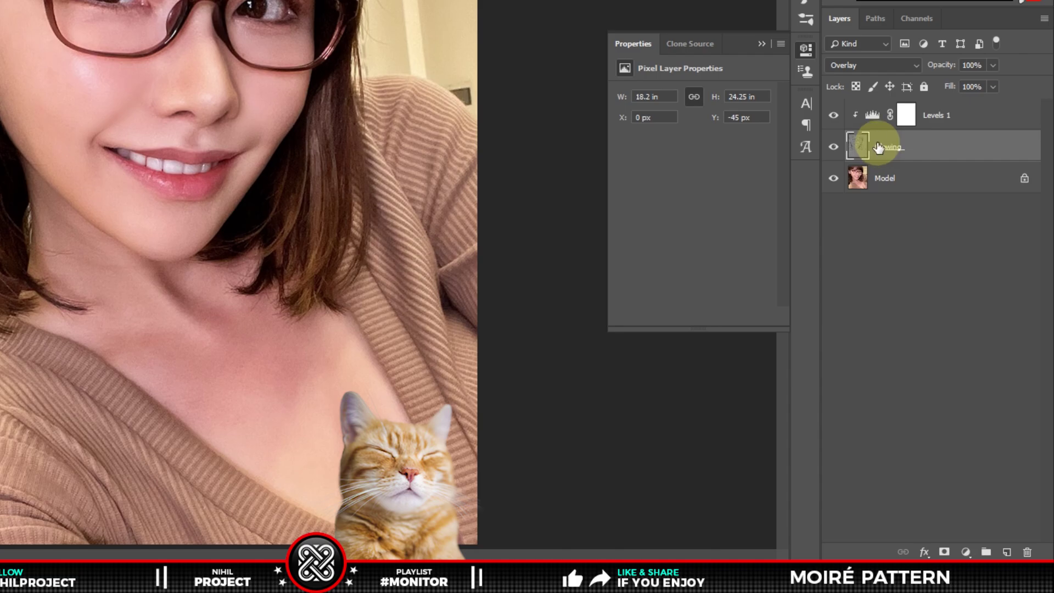
Step: Set the Levels input points to 135/150 and the output black to 120
click(873, 115)
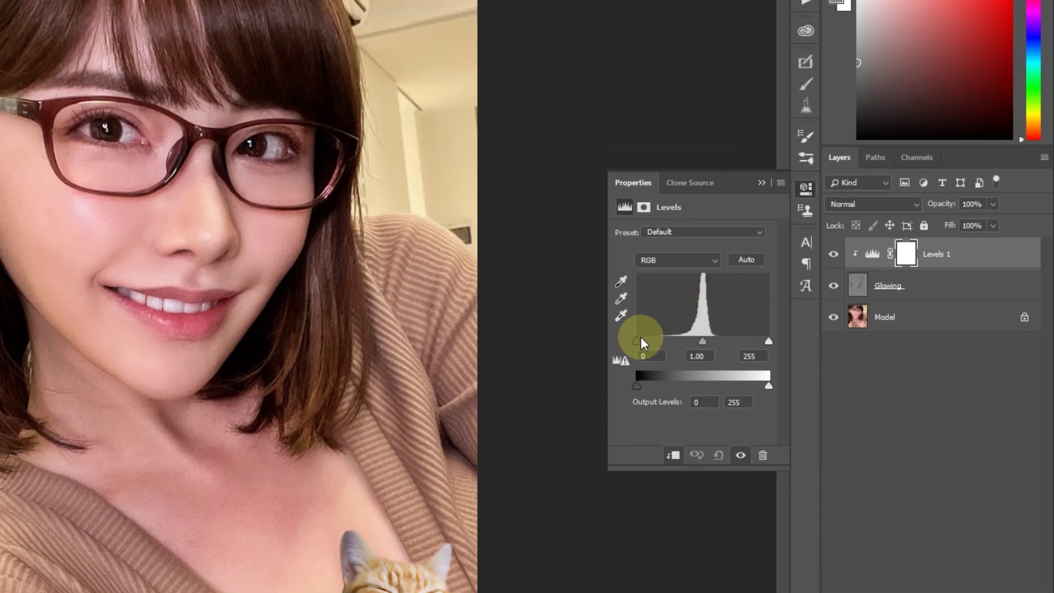
drag(640, 338, 716, 346)
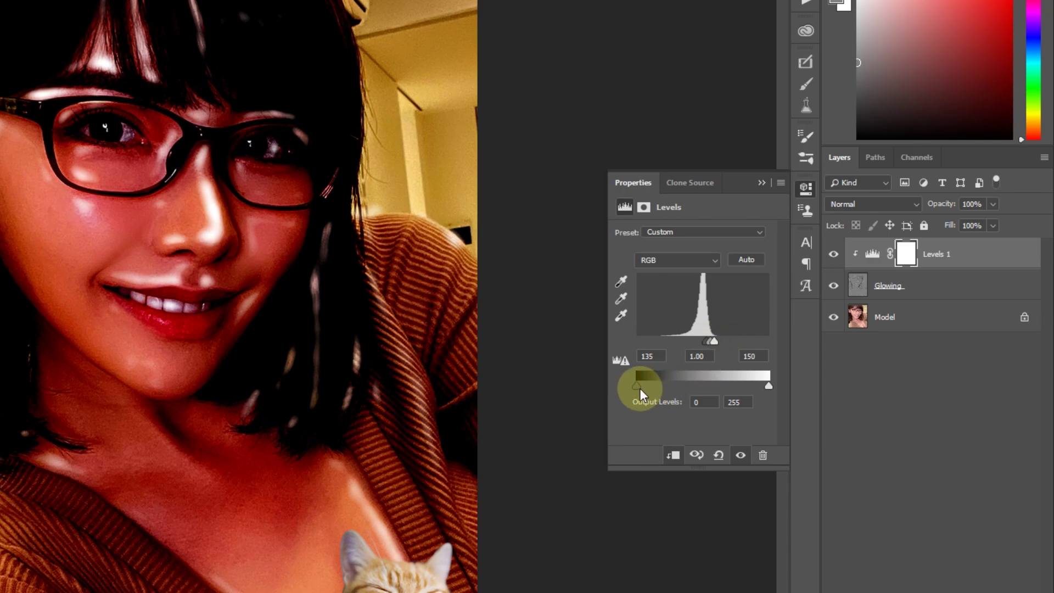
mouse_move(640, 387)
mouse_down()
mouse_move(705, 388)
mouse_move(696, 388)
mouse_up()
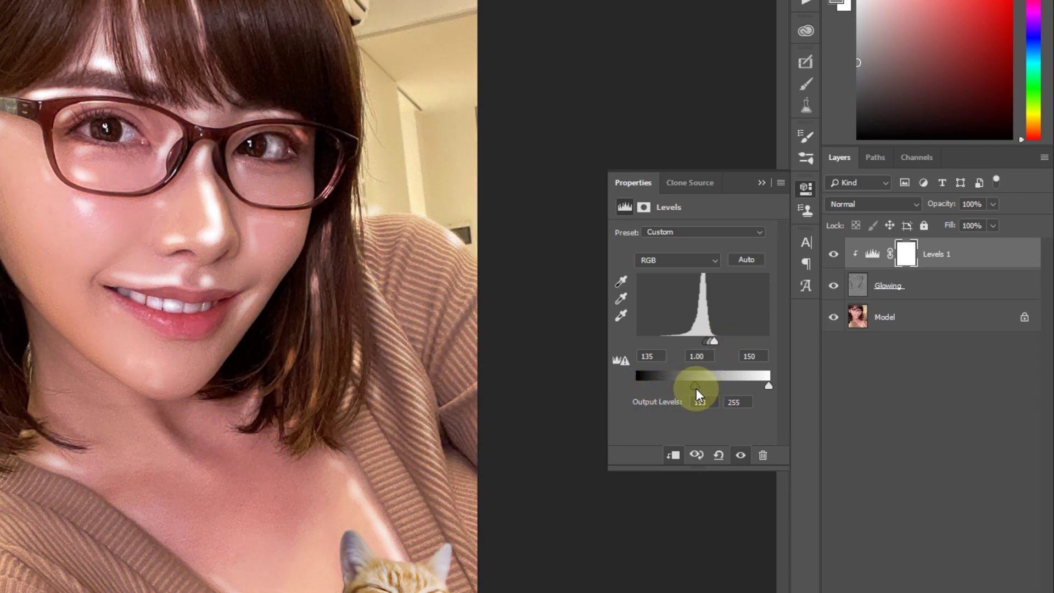
click(764, 182)
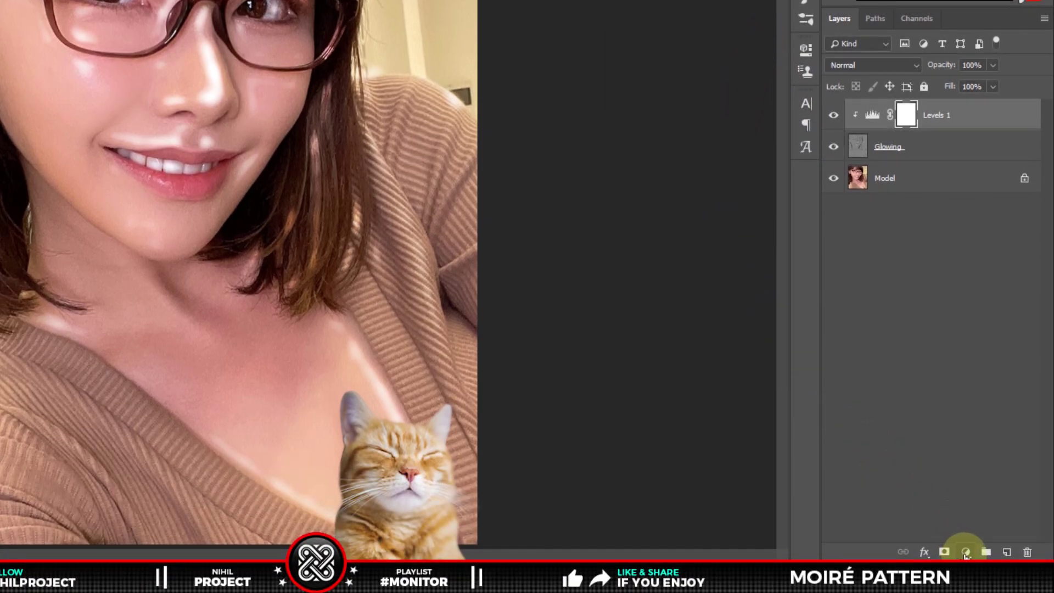
click(967, 553)
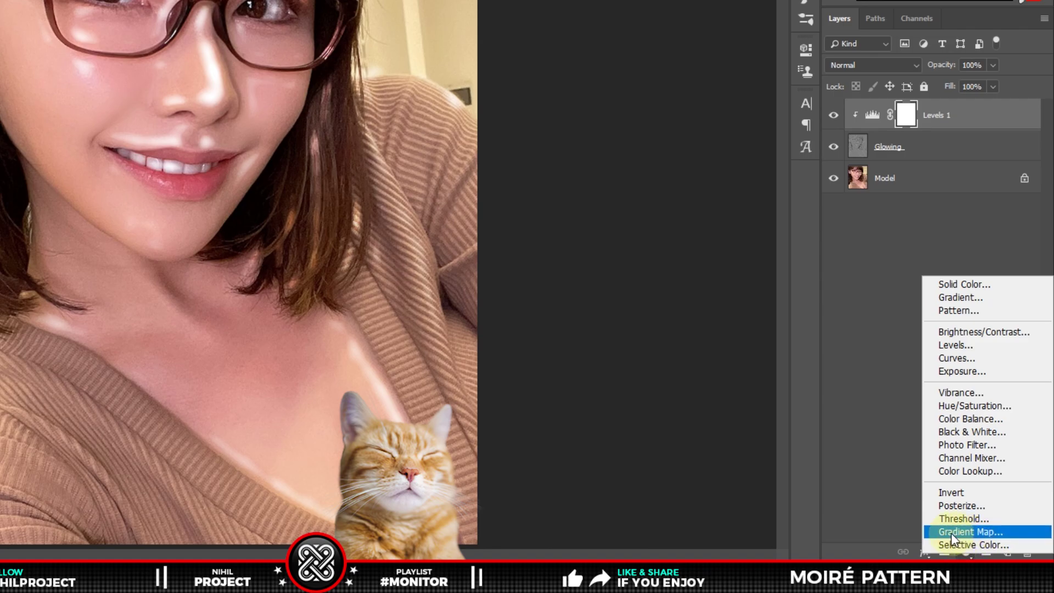
Step: Add a dithered Gradient Map starting from the Black, White gradient
click(952, 532)
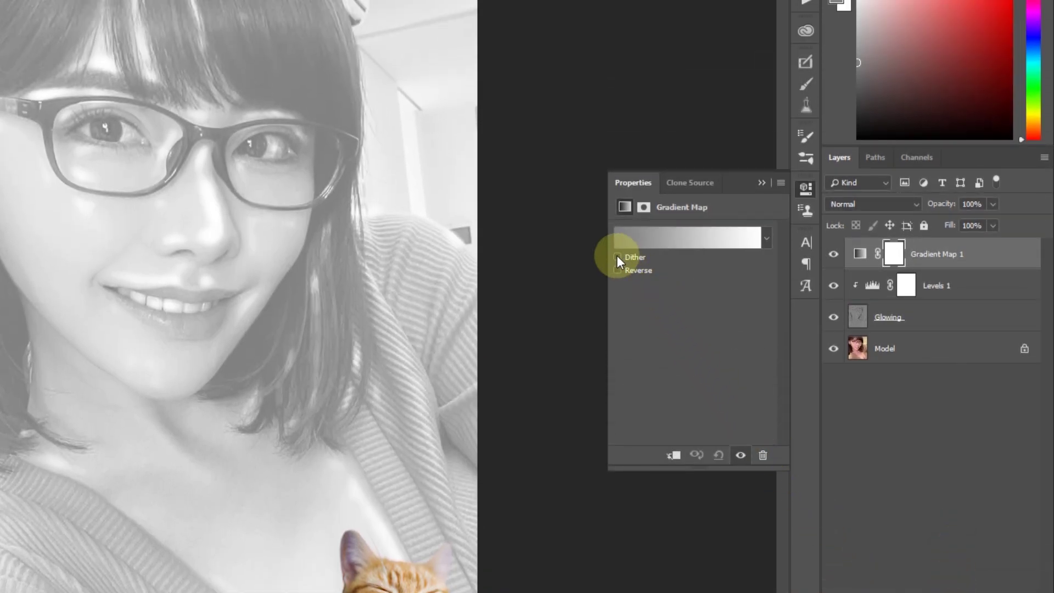
click(617, 256)
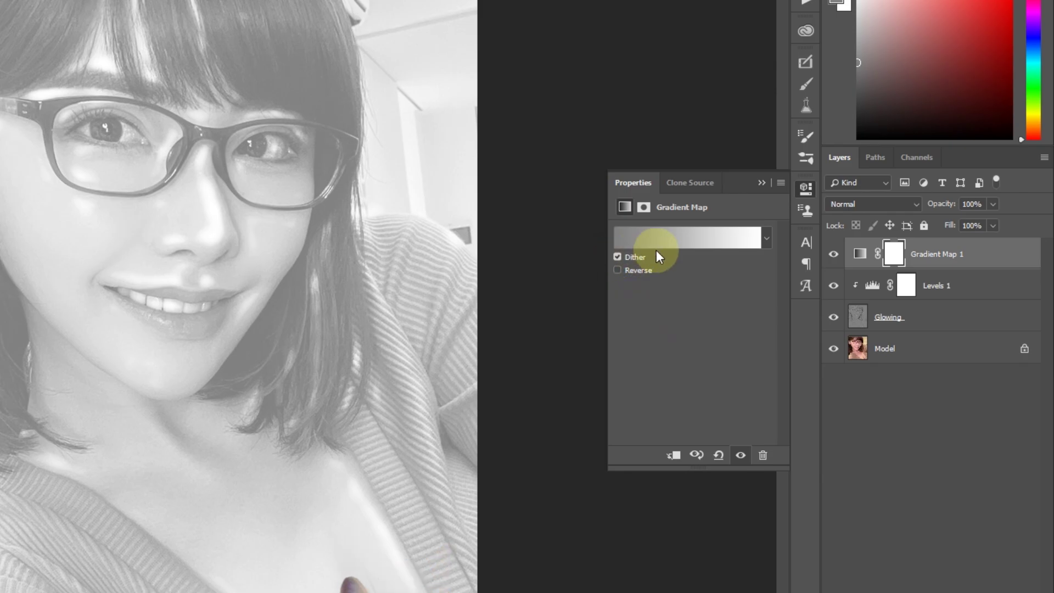
click(683, 241)
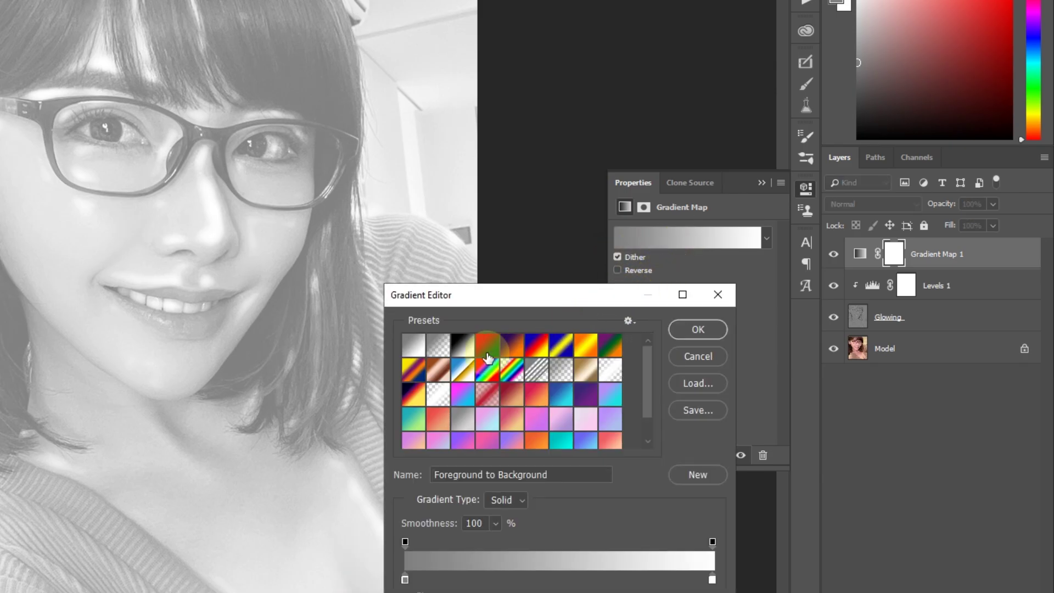
click(463, 344)
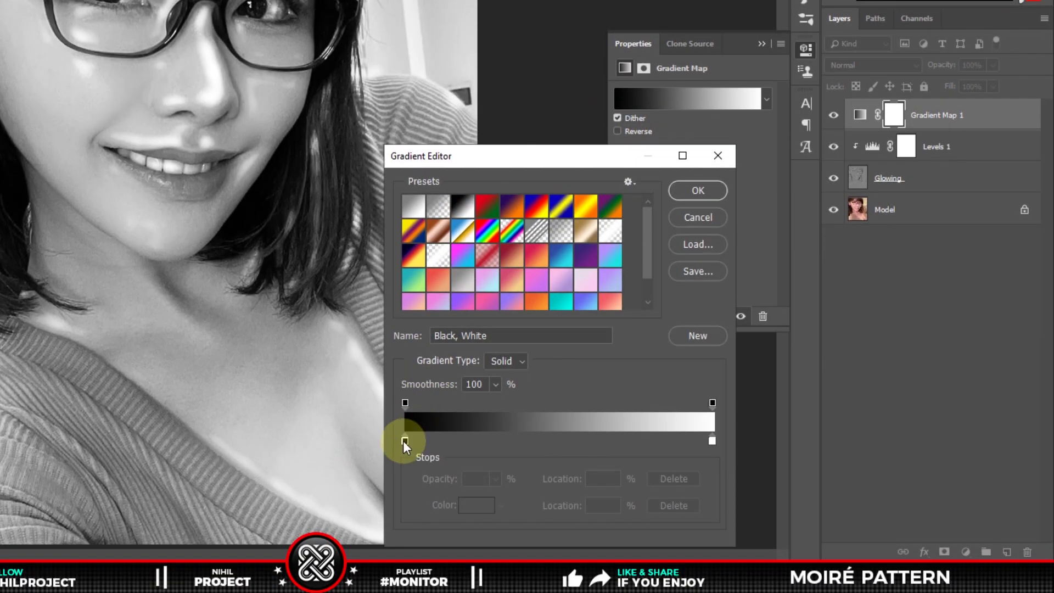
Step: Set the gradient's dark stop to 45% brightness grey (737373)
click(404, 440)
click(472, 506)
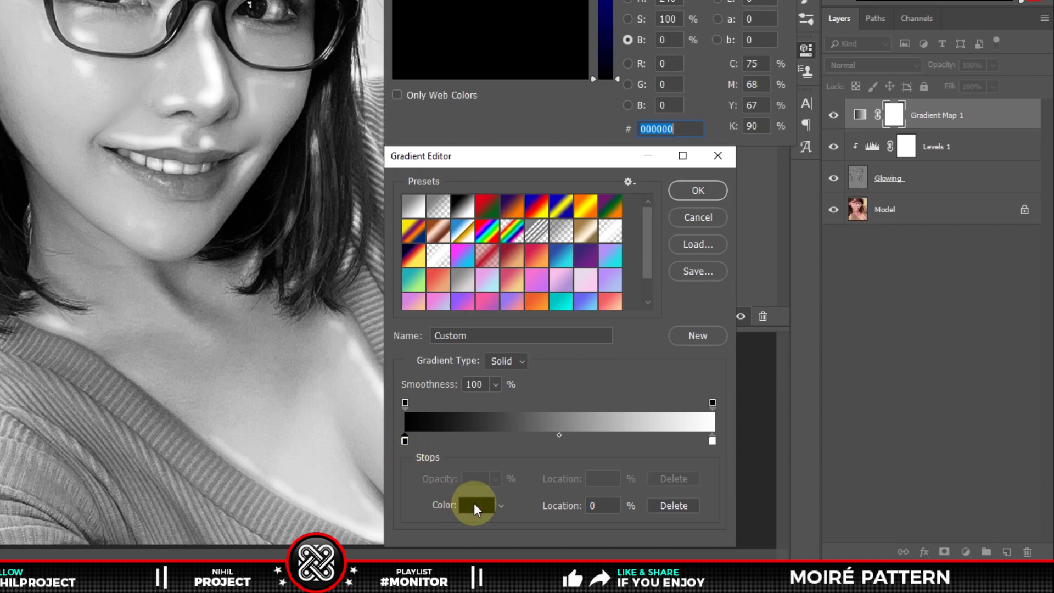
drag(564, 191, 608, 241)
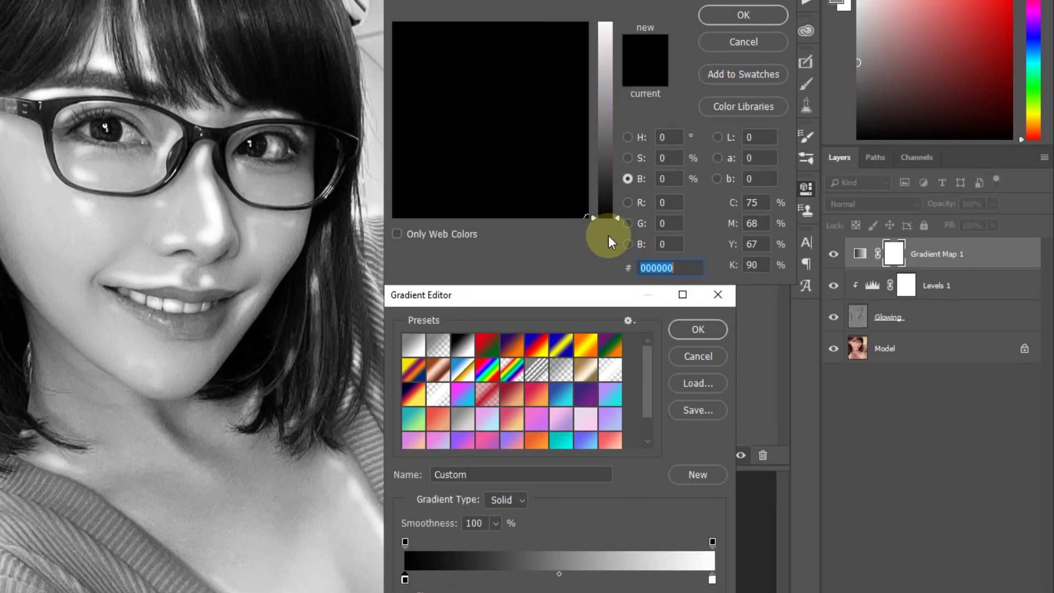
click(666, 180)
text(45)
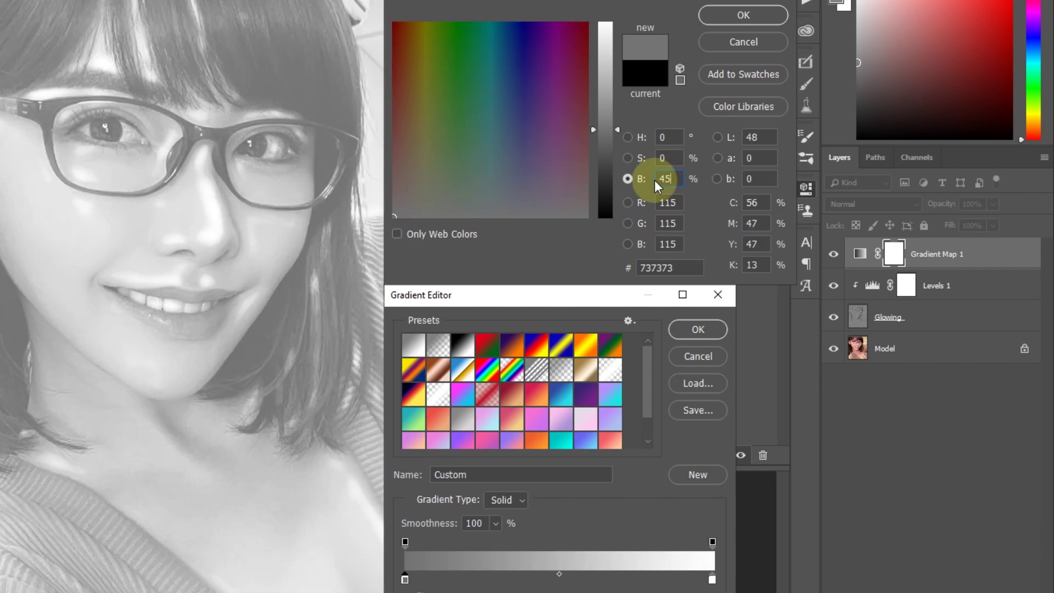
click(741, 15)
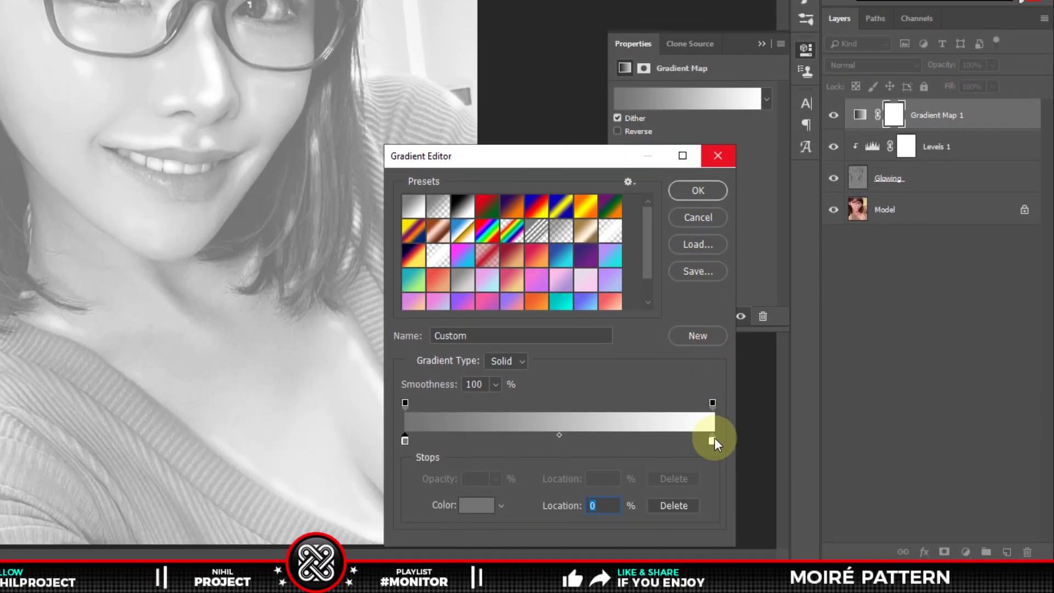
Step: Set the light stop to 69% brightness grey (b0b0b0) and keep the gradient
double_click(713, 442)
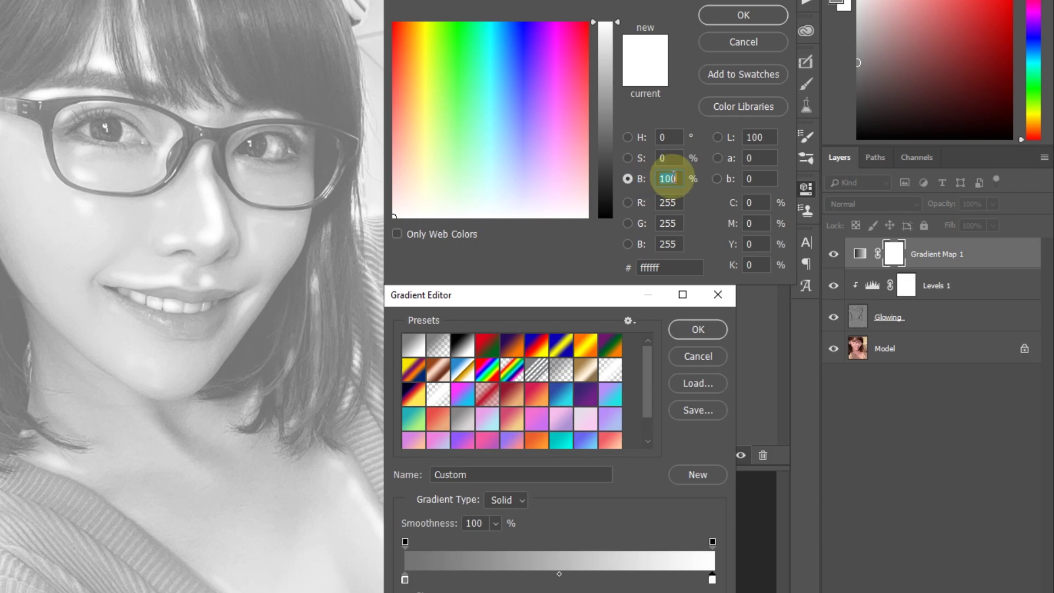
text(69)
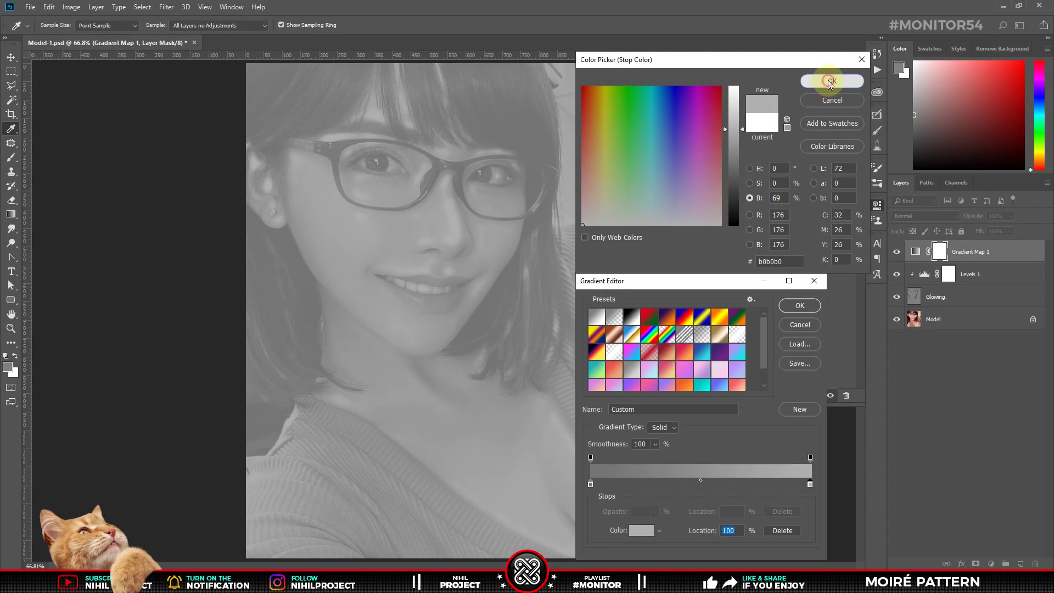
click(830, 82)
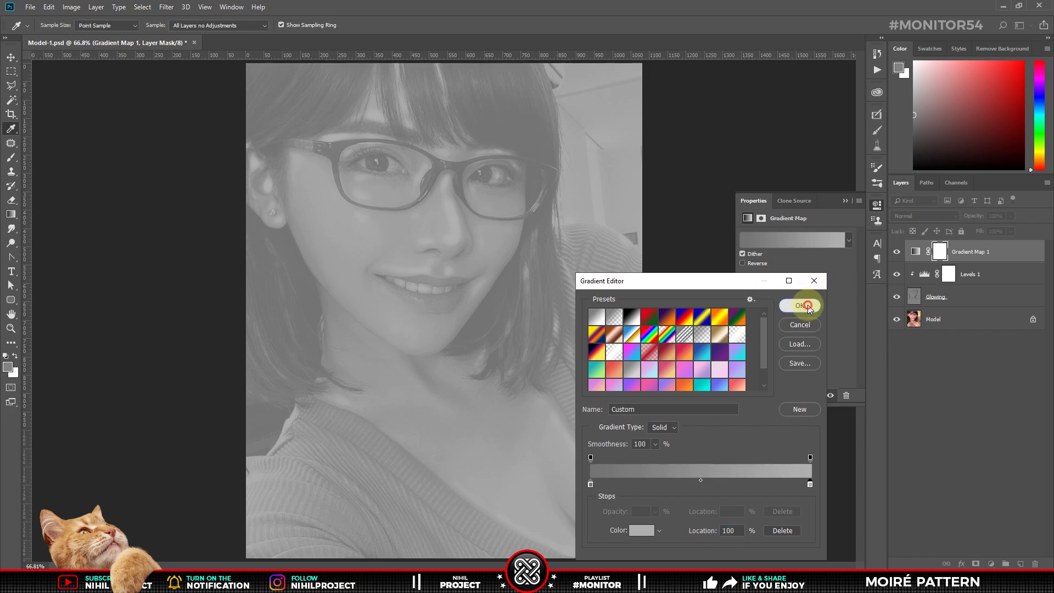
click(800, 305)
click(845, 201)
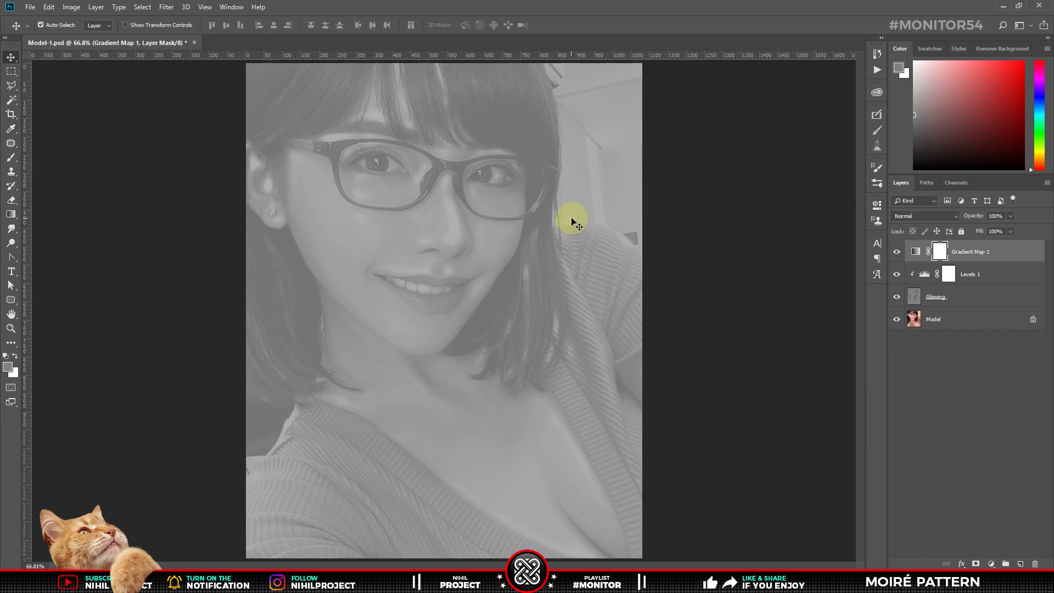
Step: Cross a horizontal and a vertical guide on the portrait's left eye
scroll(387, 160, up, 3)
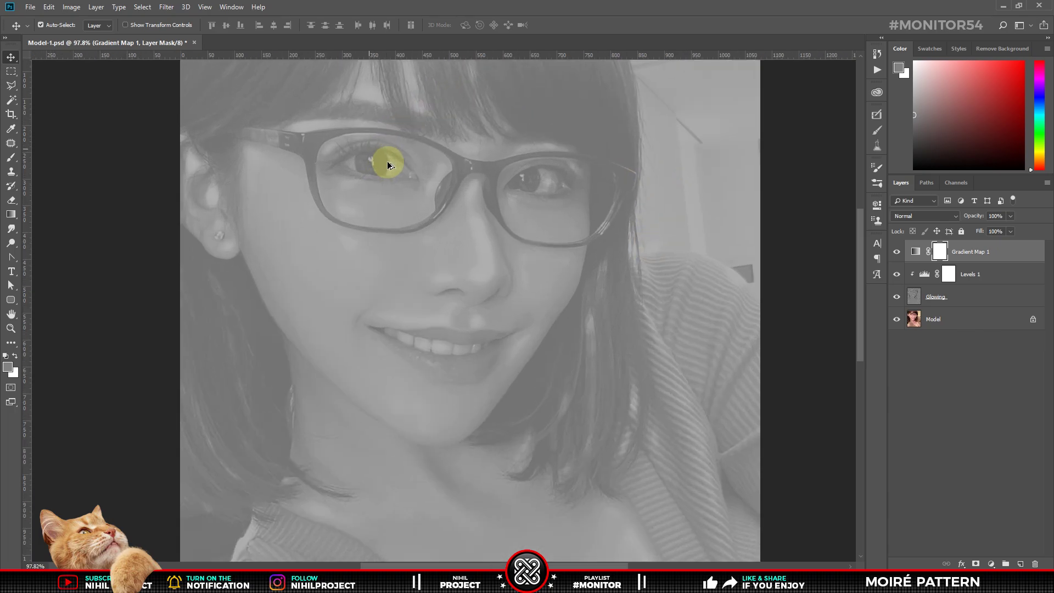
drag(390, 57, 407, 165)
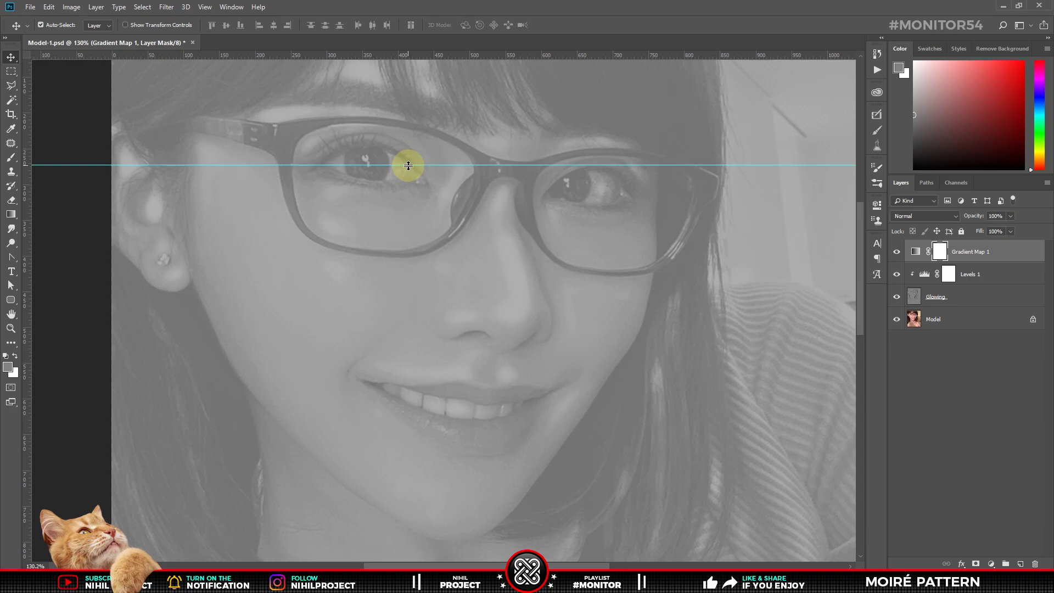
drag(27, 141, 369, 219)
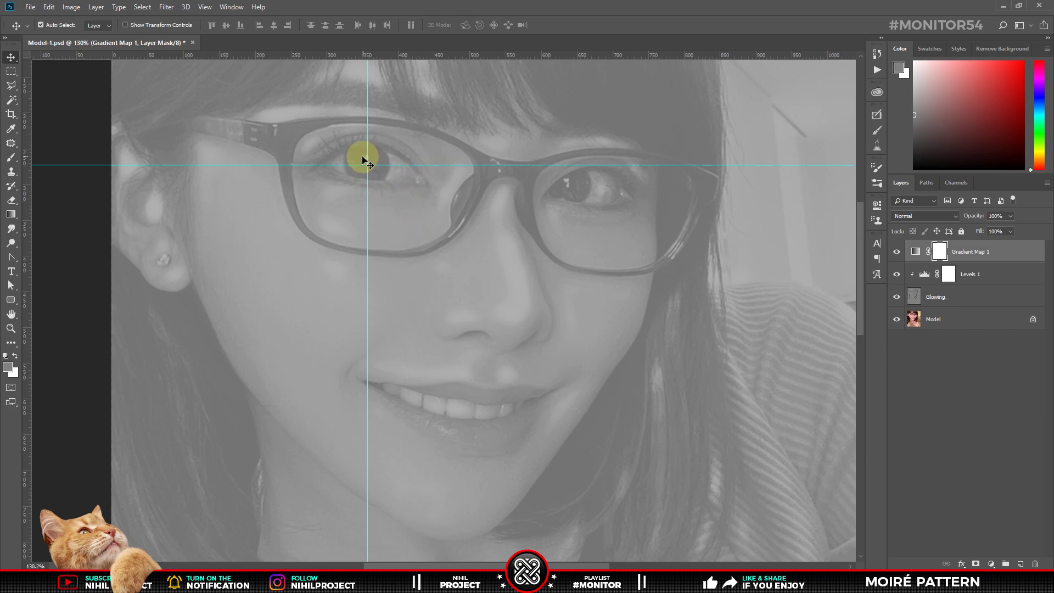
scroll(378, 175, down, 3)
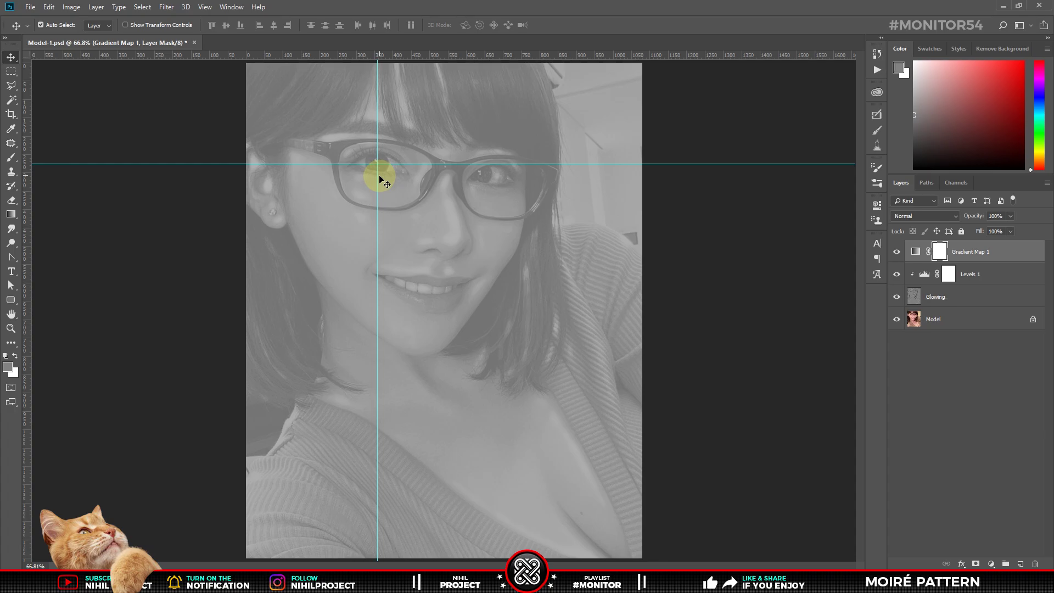
key(ctrl+n)
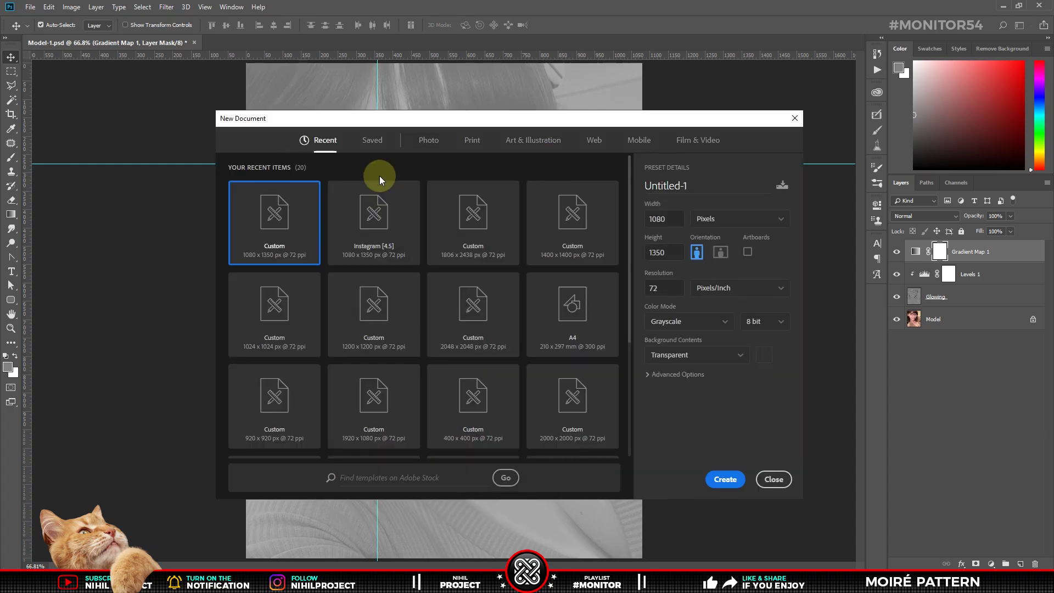
Step: Create a 1080×1350 px, 72 ppi Grayscale document with a transparent background
double_click(670, 222)
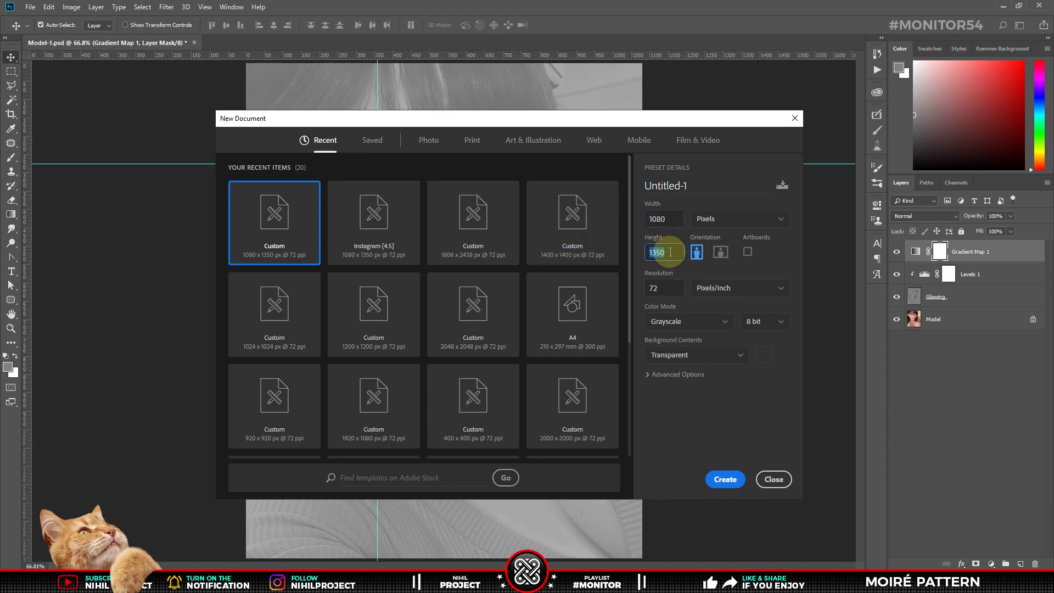
click(661, 312)
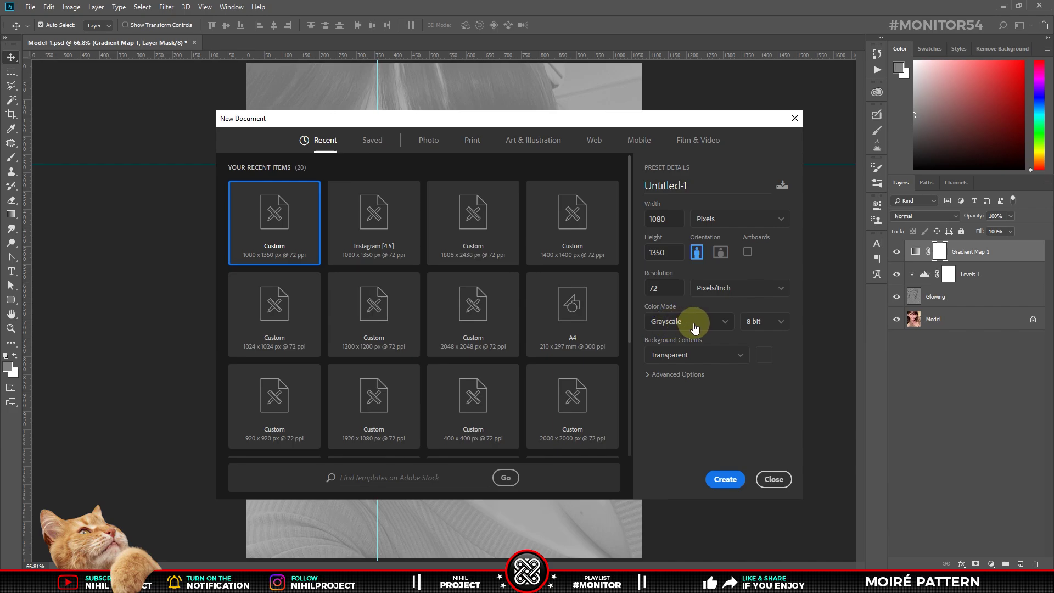
click(720, 478)
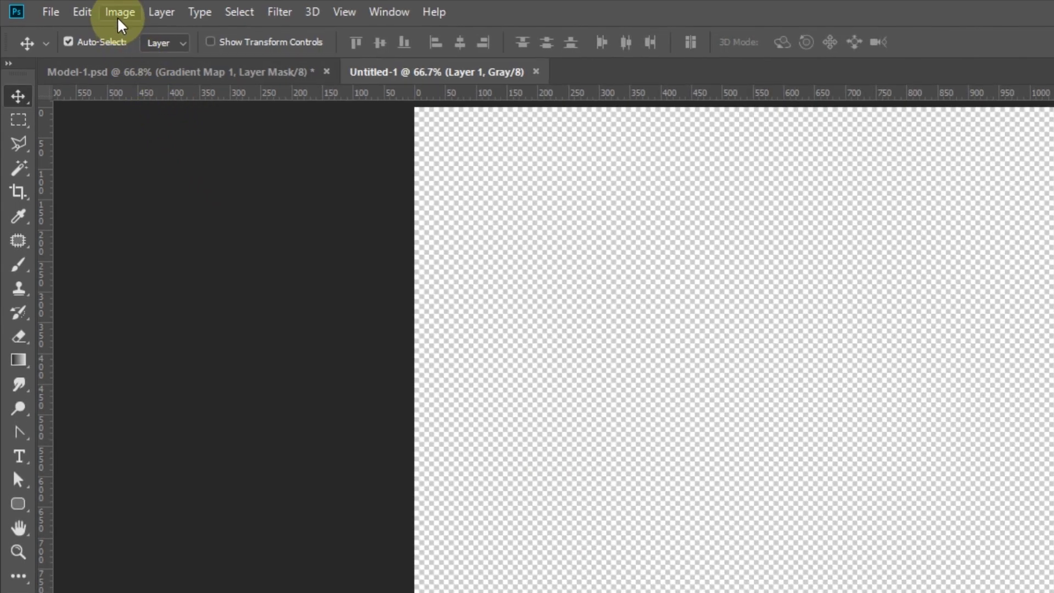
click(71, 8)
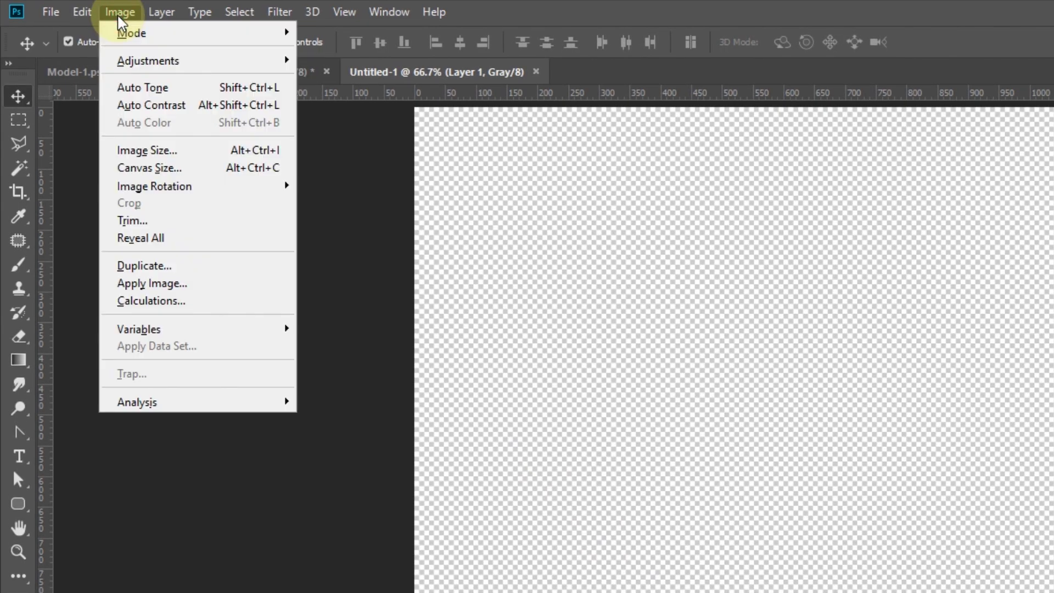
Step: Set the new document's resolution to 300 ppi and fill Layer 1 with white
click(157, 150)
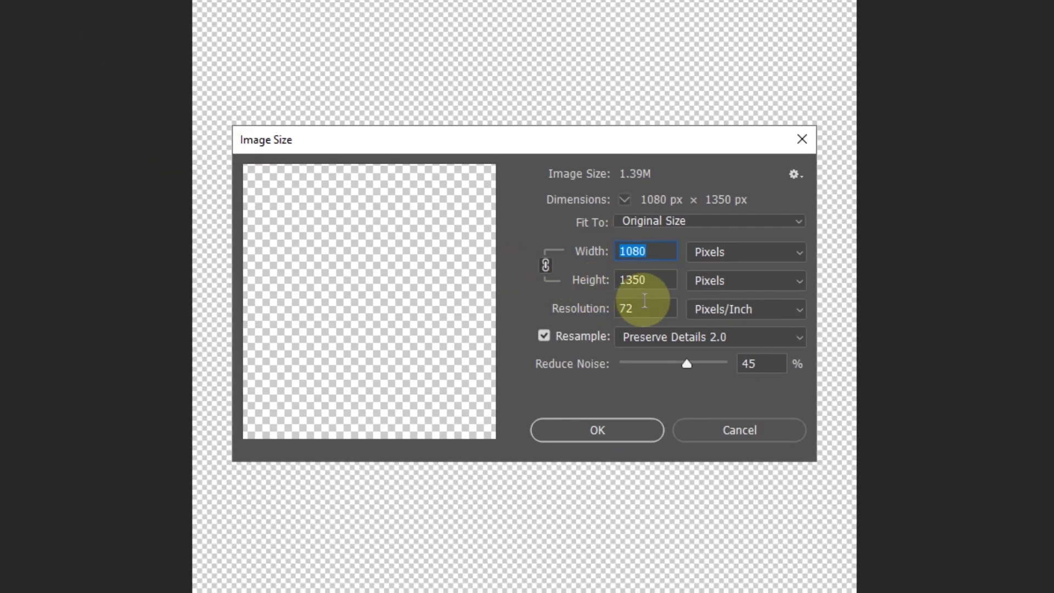
double_click(631, 309)
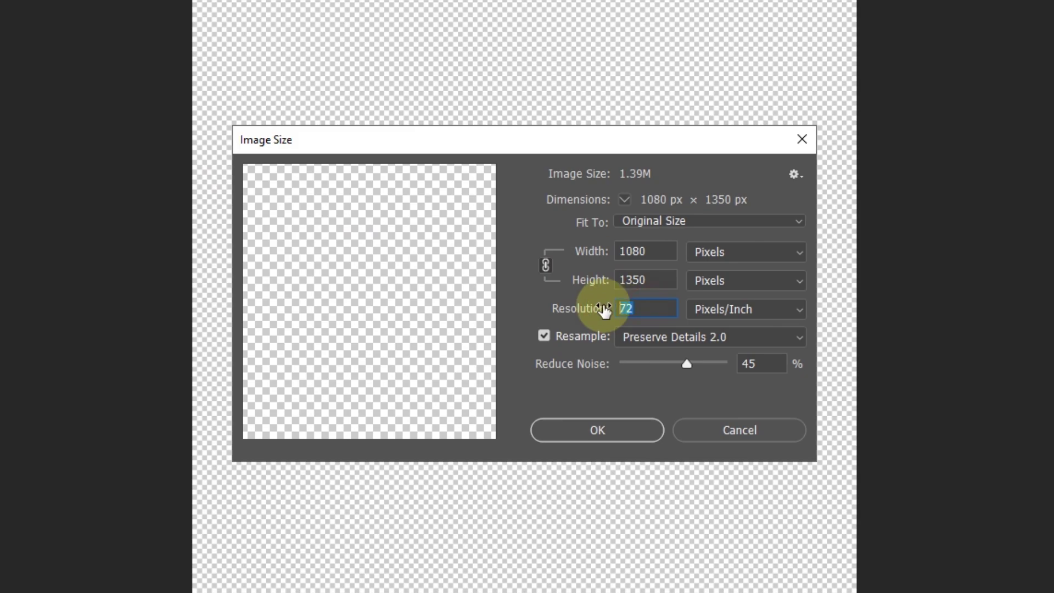
text(300)
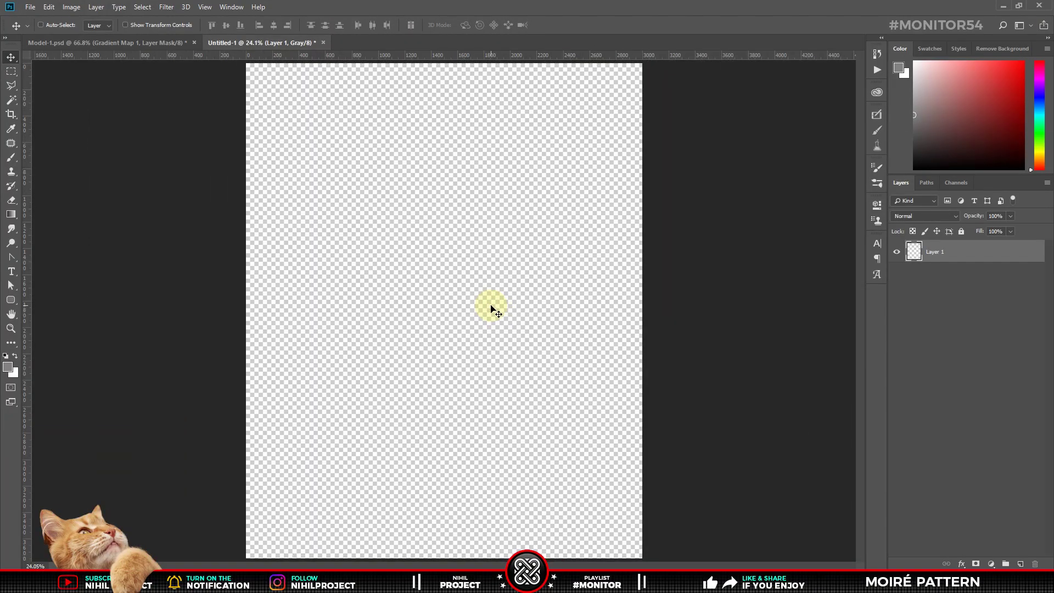
key(ctrl+Delete)
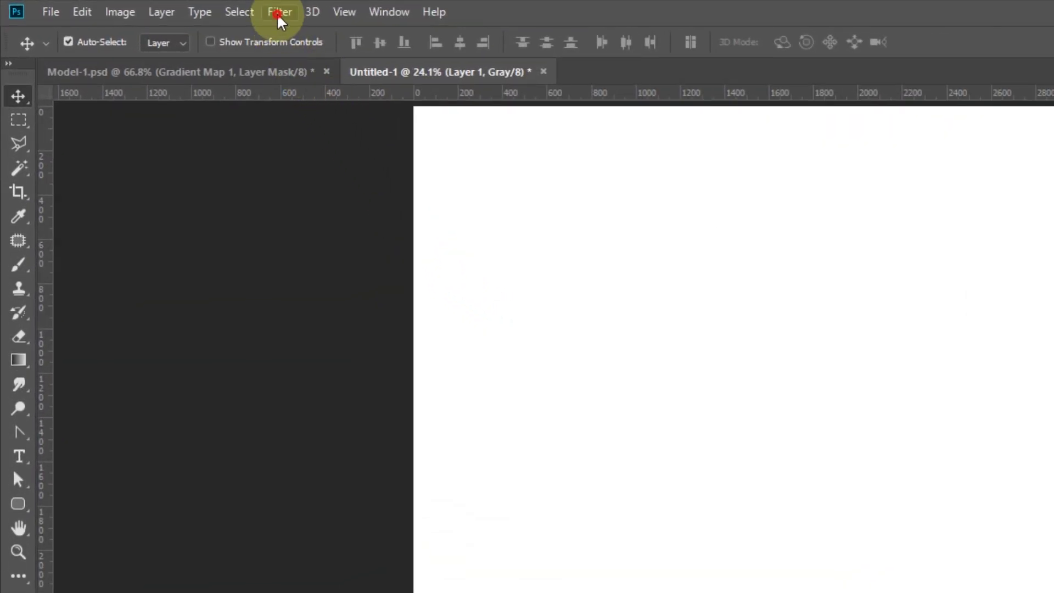
Step: Apply Sketch > Halftone Pattern with Size 4, Contrast 15 and Circle pattern type
click(279, 12)
click(300, 82)
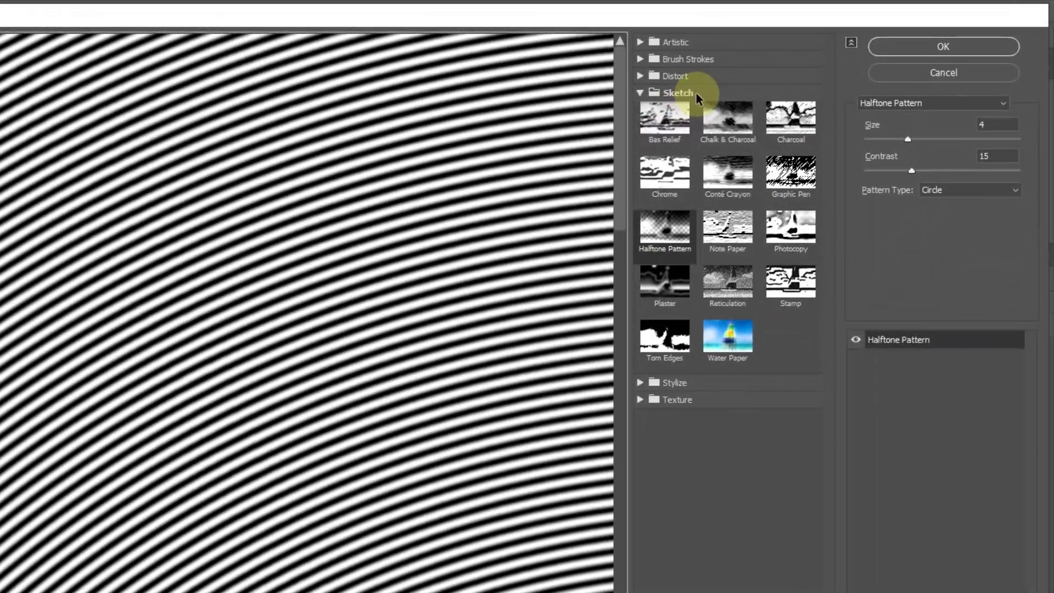
click(782, 67)
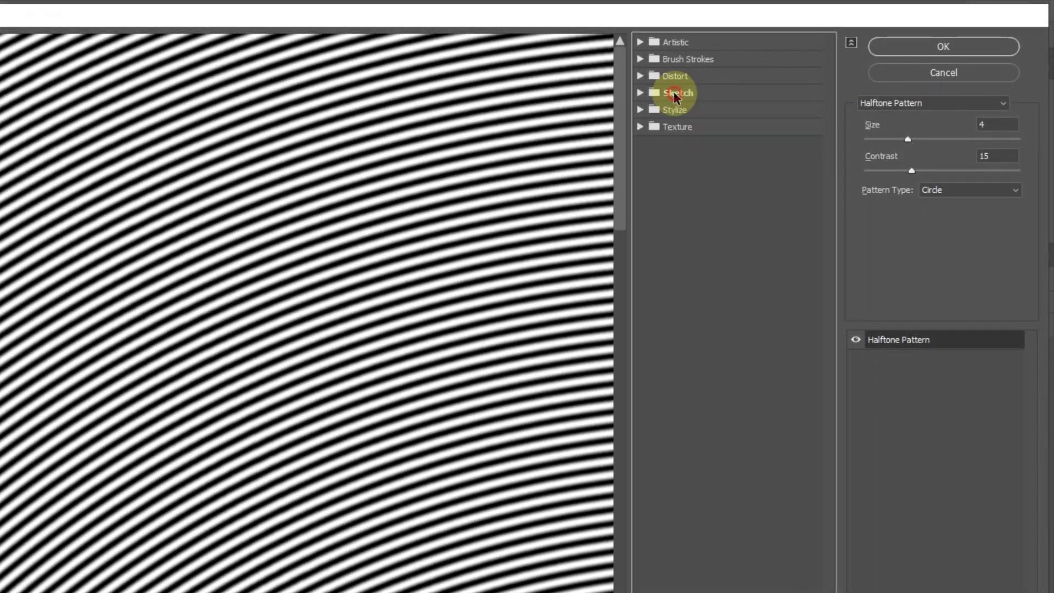
click(675, 93)
click(663, 231)
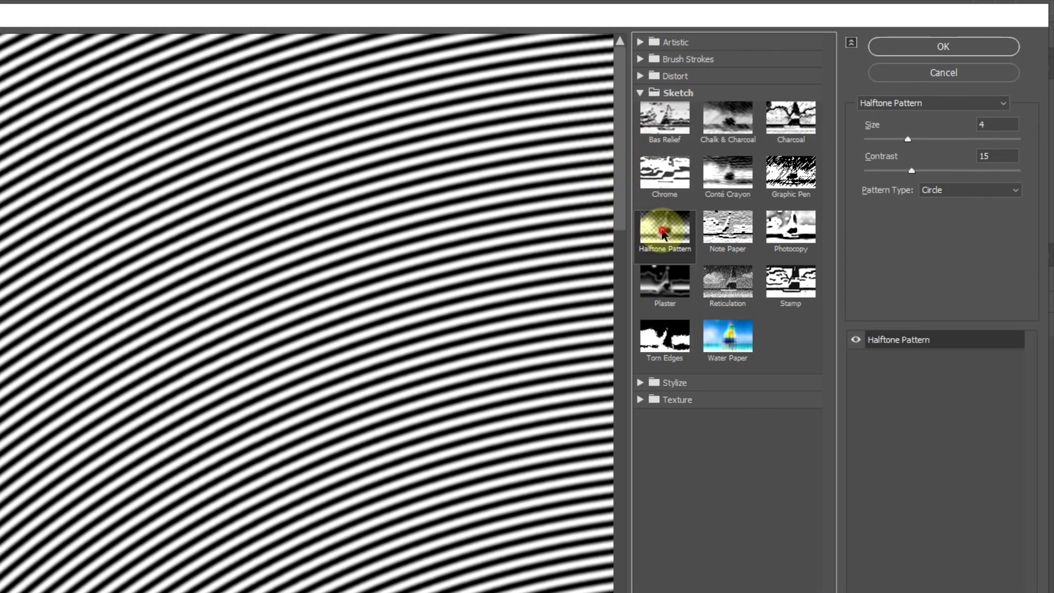
click(953, 193)
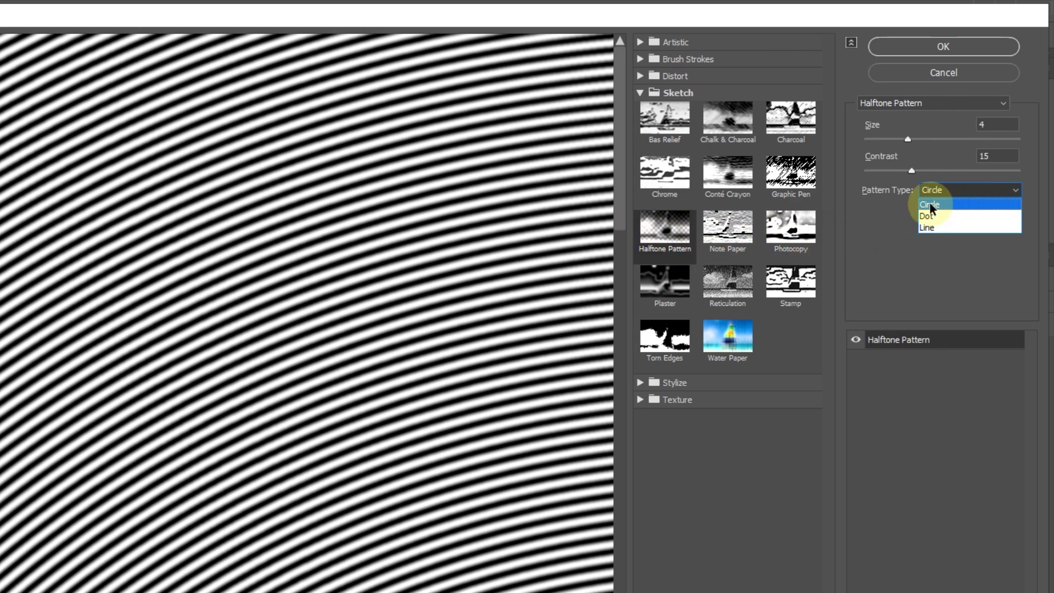
click(942, 206)
scroll(953, 193, down, 1)
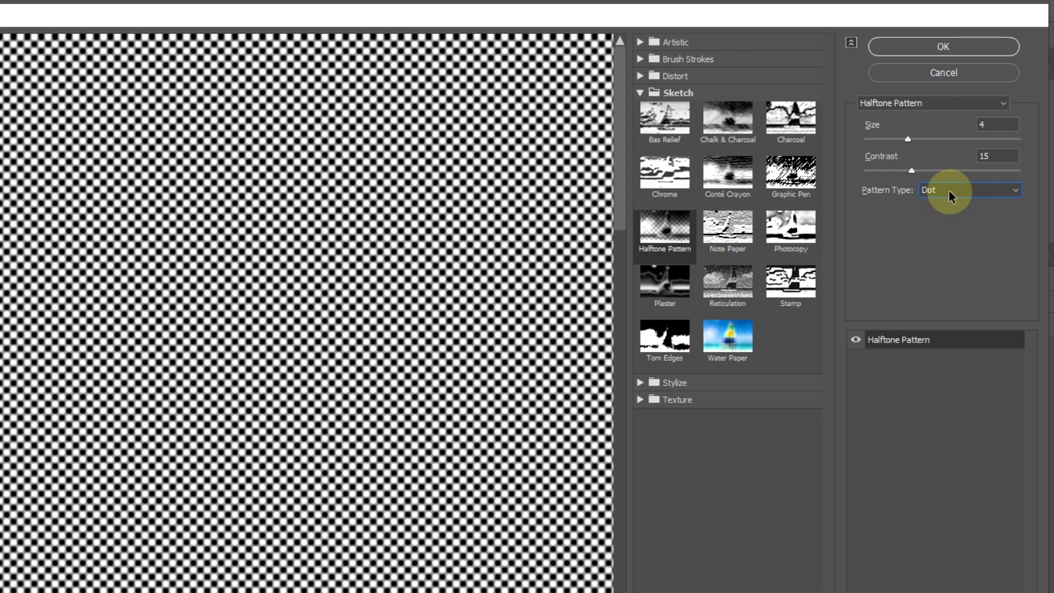
scroll(952, 193, down, 1)
click(951, 192)
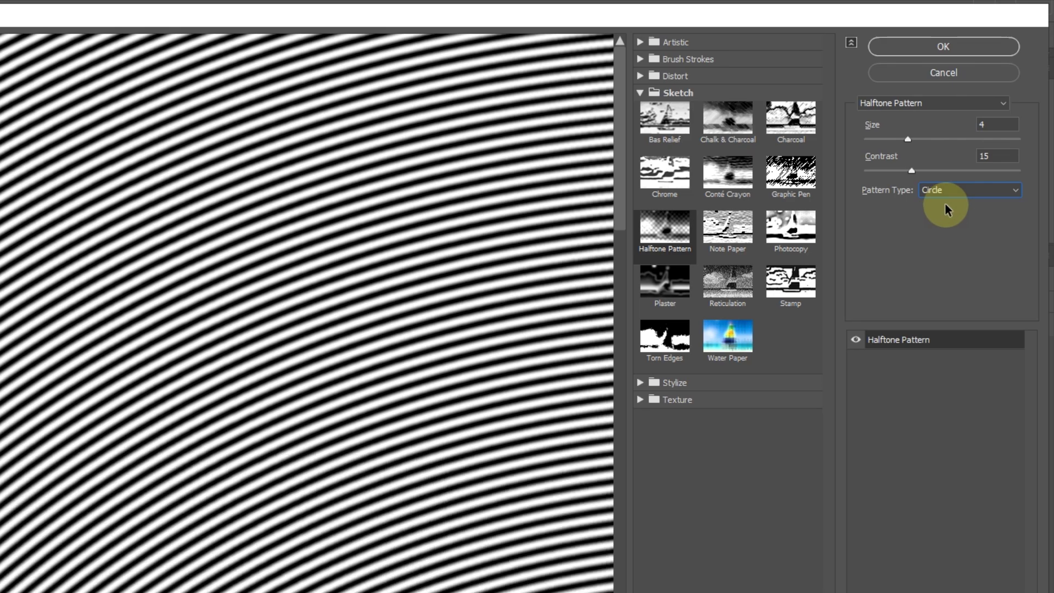
click(996, 125)
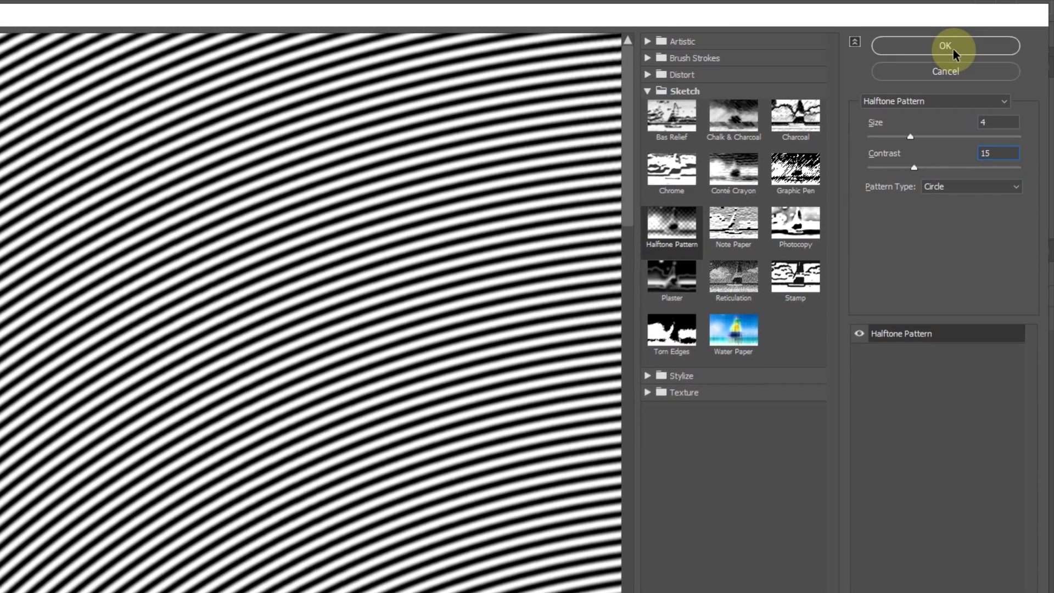
click(952, 48)
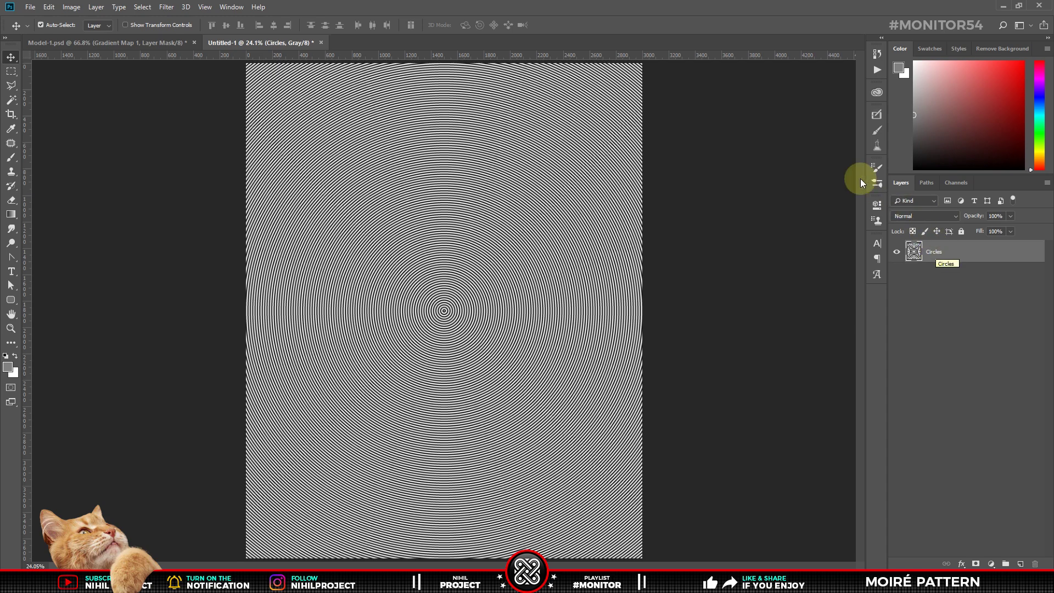
Step: Centre Circles on the eye guides and clip a Curves layer mapping input 167 to 0
mouse_move(348, 169)
mouse_down()
mouse_move(149, 60)
mouse_move(481, 268)
mouse_move(377, 166)
mouse_up()
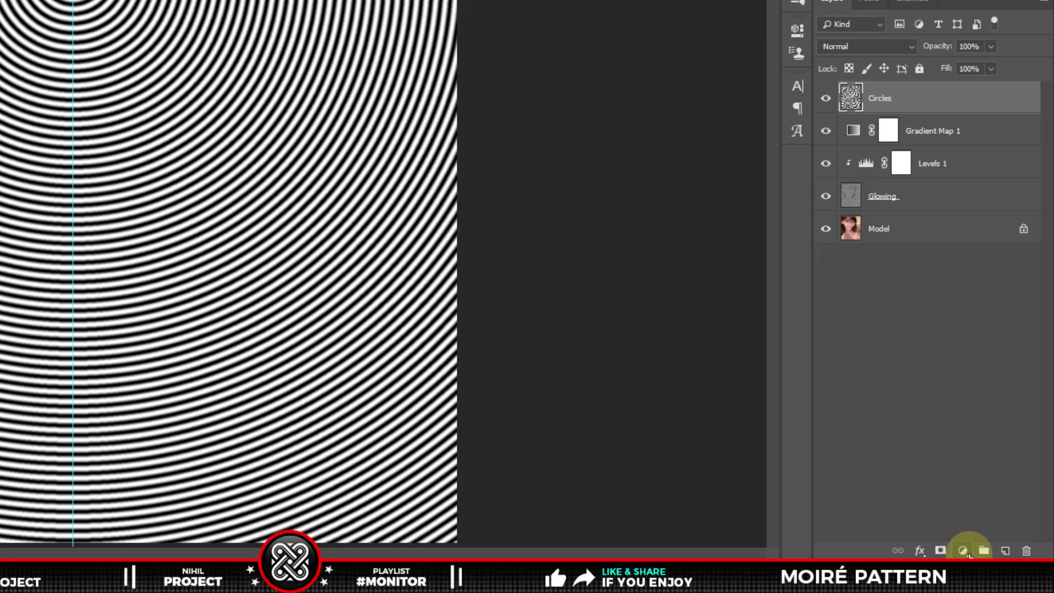
click(991, 564)
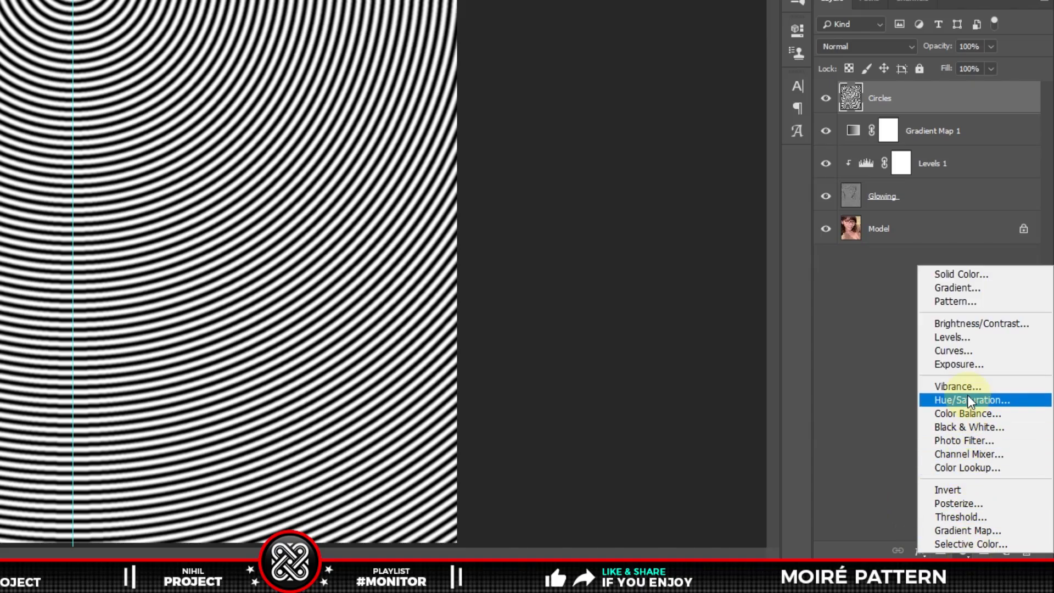
click(967, 351)
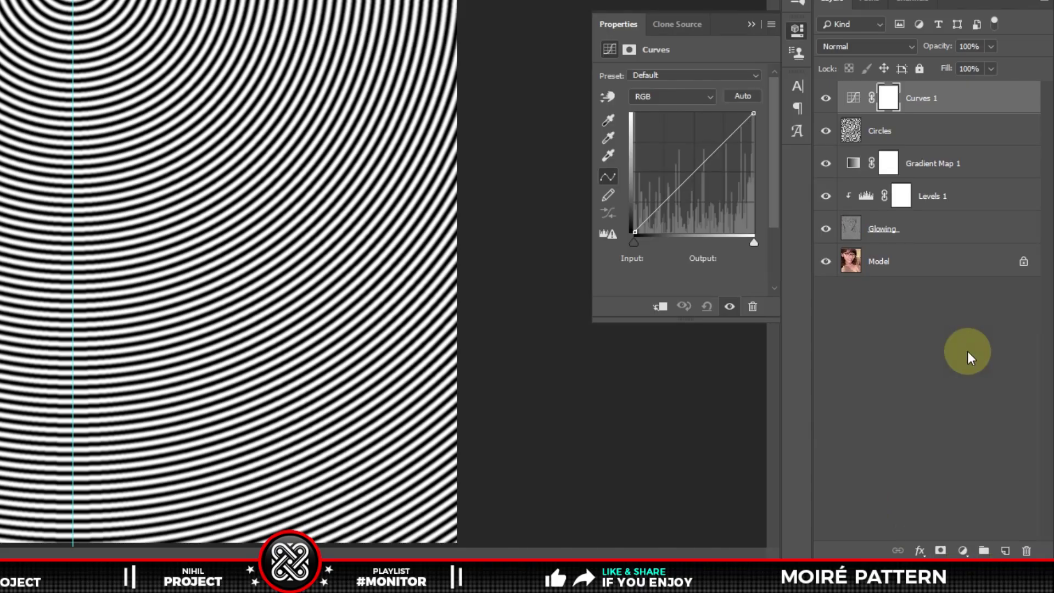
click(661, 307)
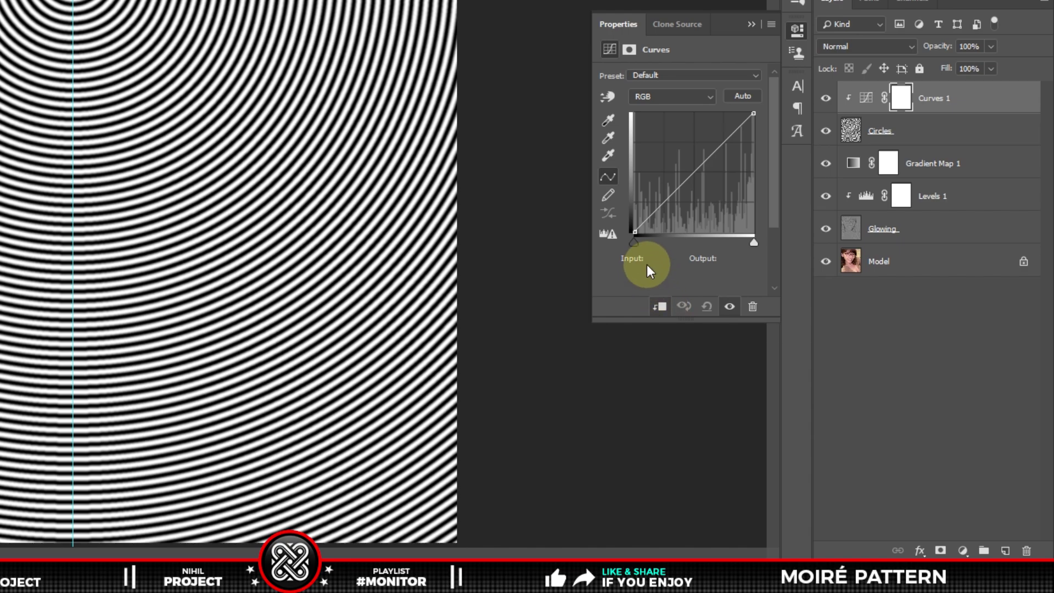
drag(635, 243, 712, 242)
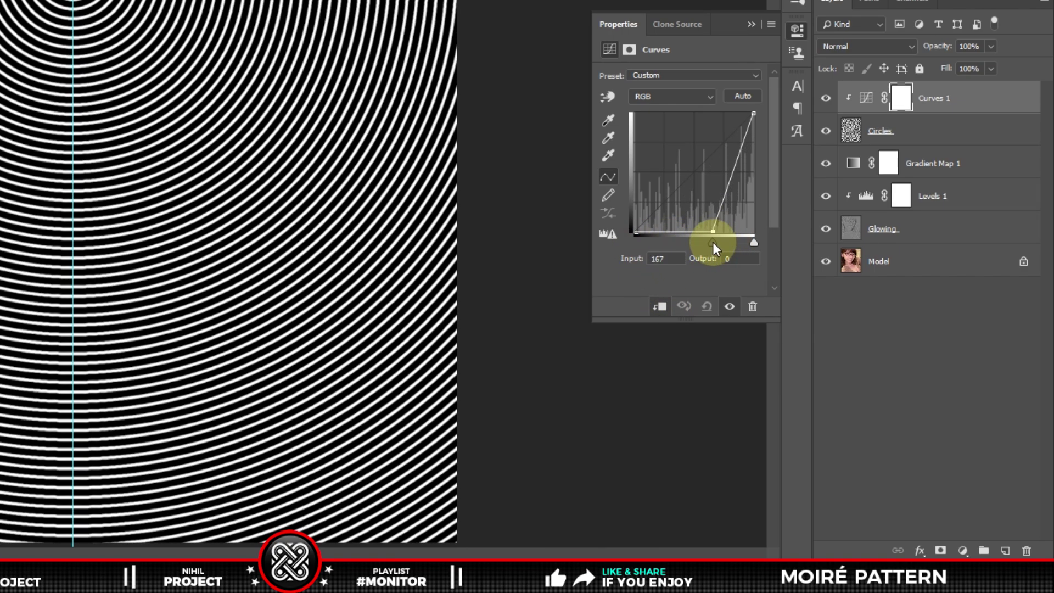
click(752, 25)
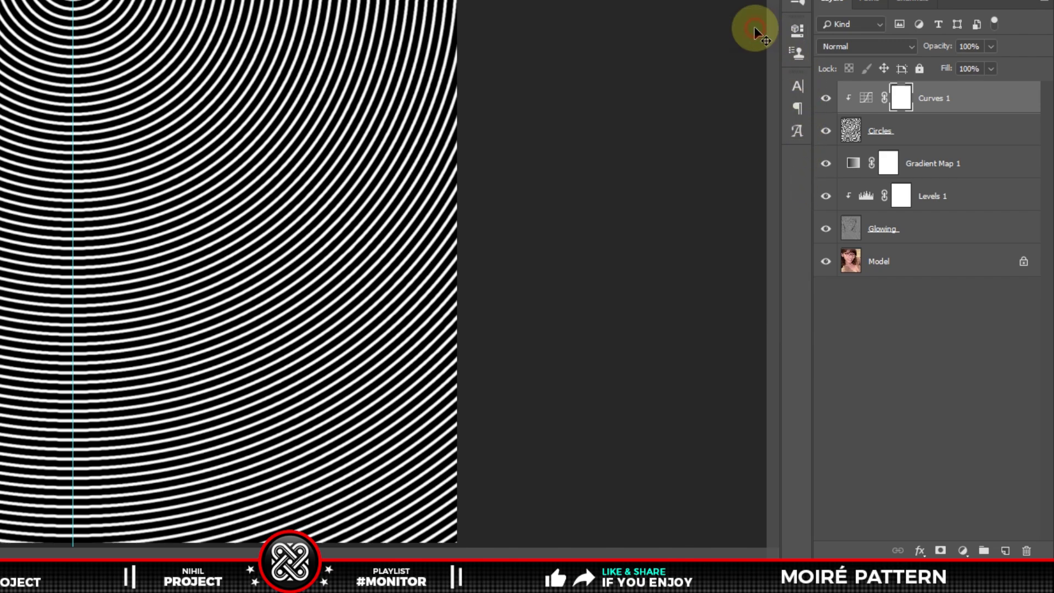
click(922, 132)
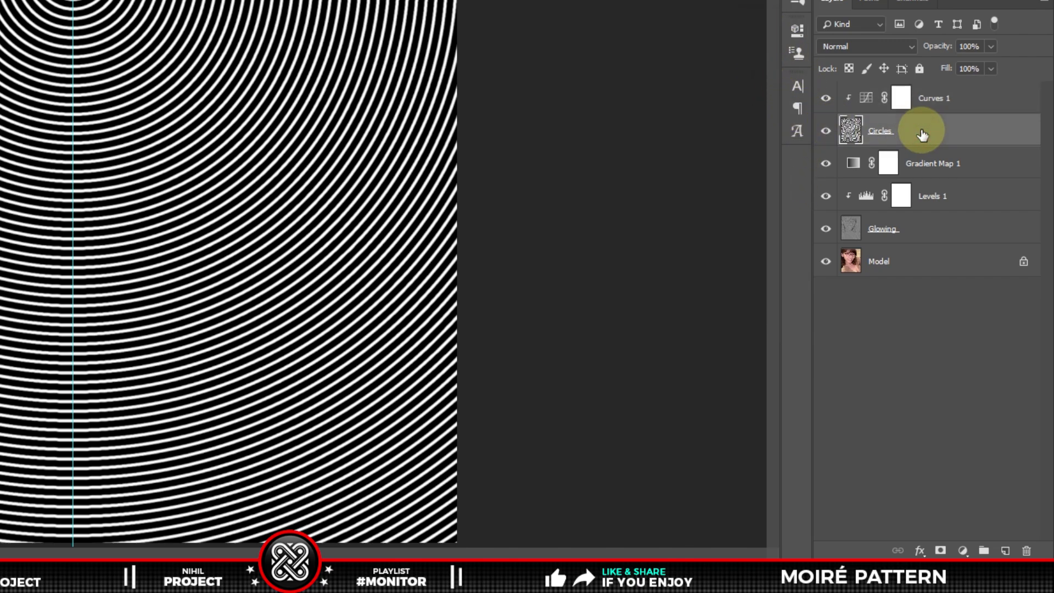
Step: Convert Circles to a smart object and scale it proportionally to 60%
right_click(922, 134)
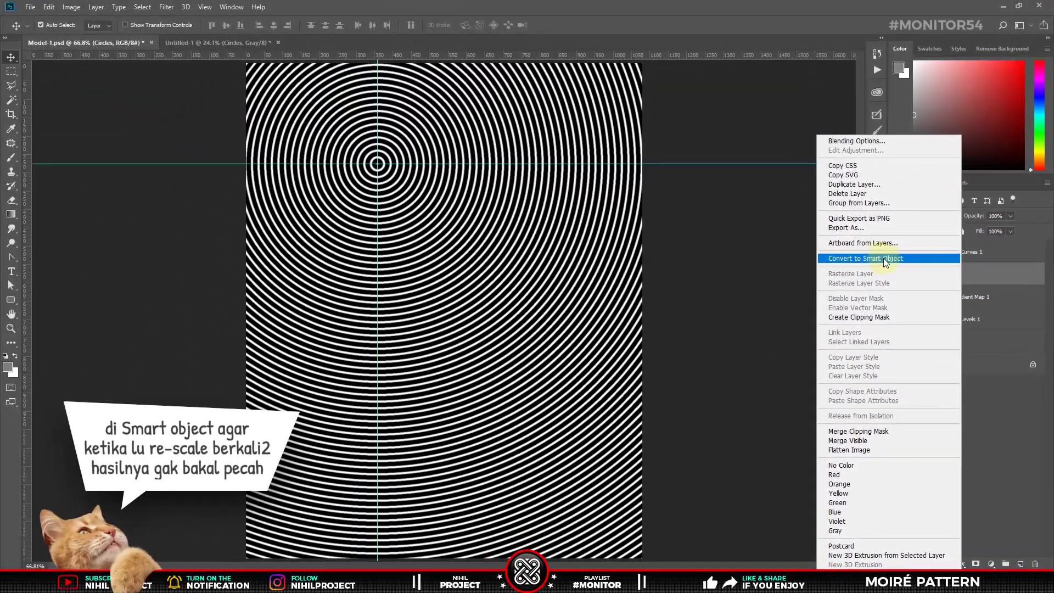
click(884, 258)
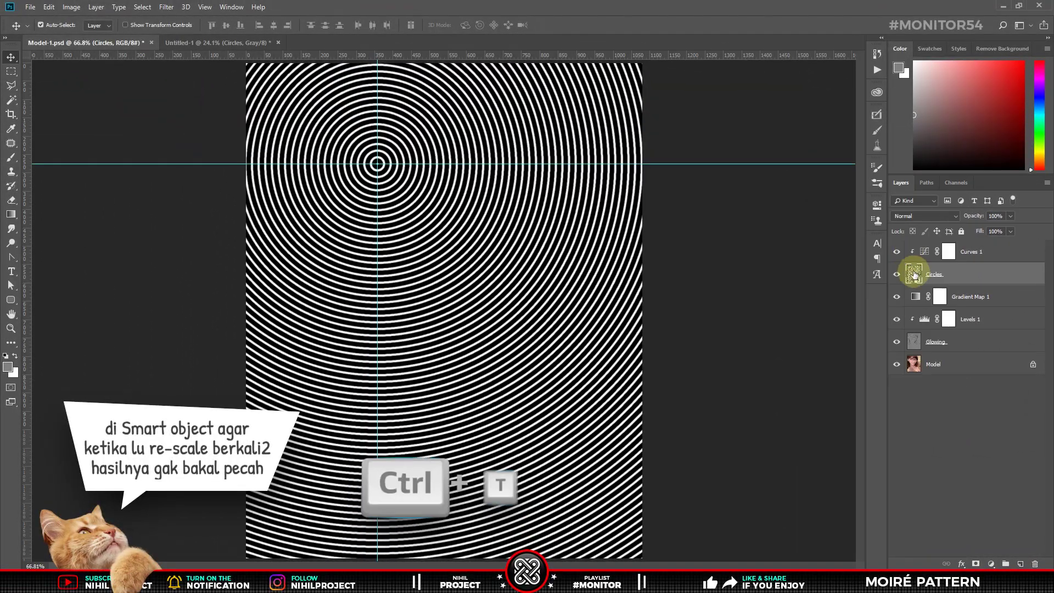
key(ctrl+t)
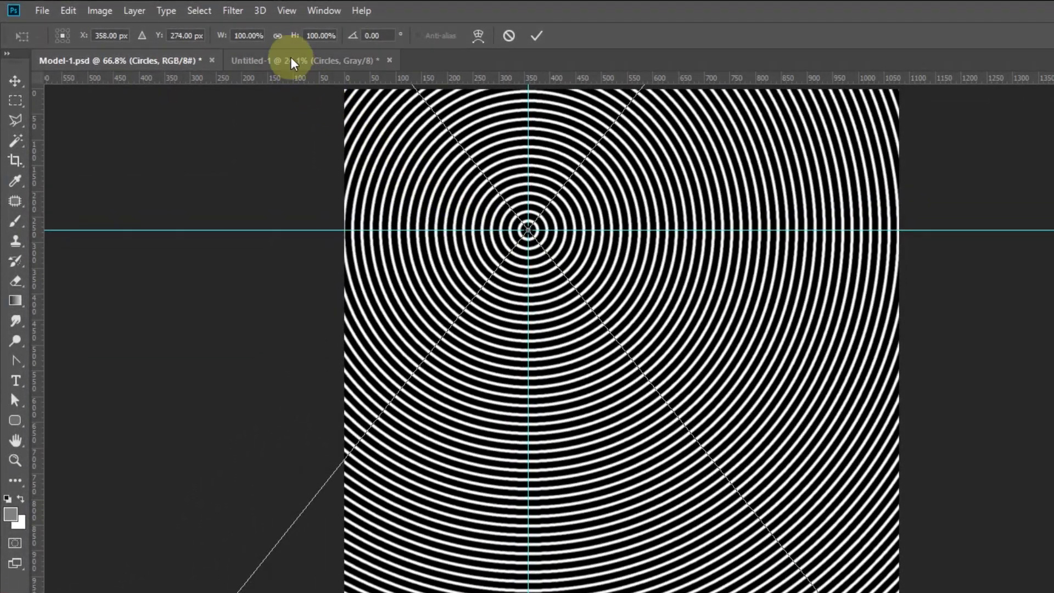
click(275, 35)
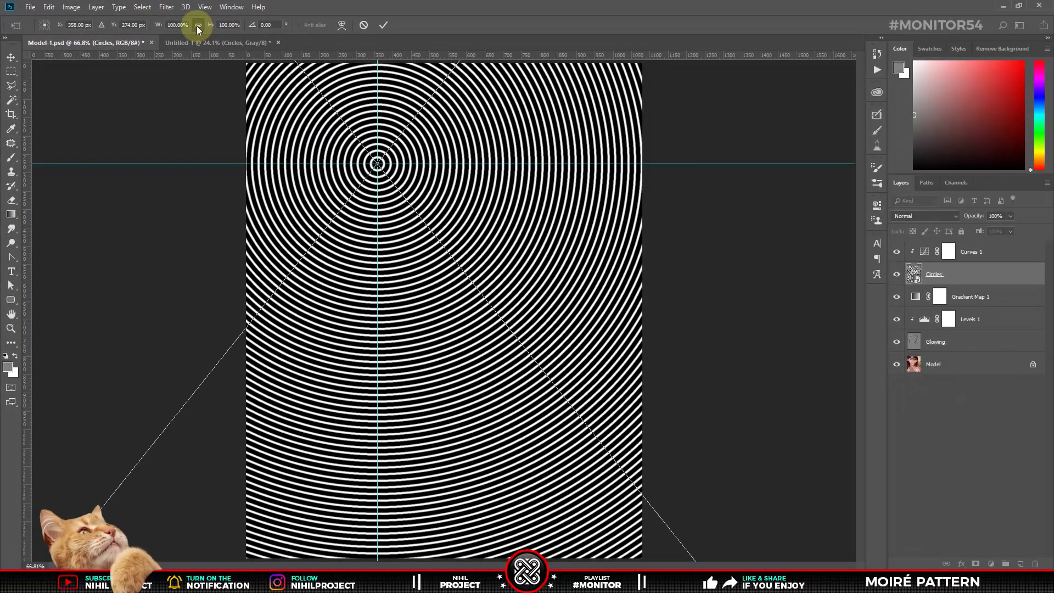
click(176, 25)
text(60)
key(Return)
Step: Reduce the Circles scale to about 58%, commit it, and set its blend mode to Multiply
key(Down)
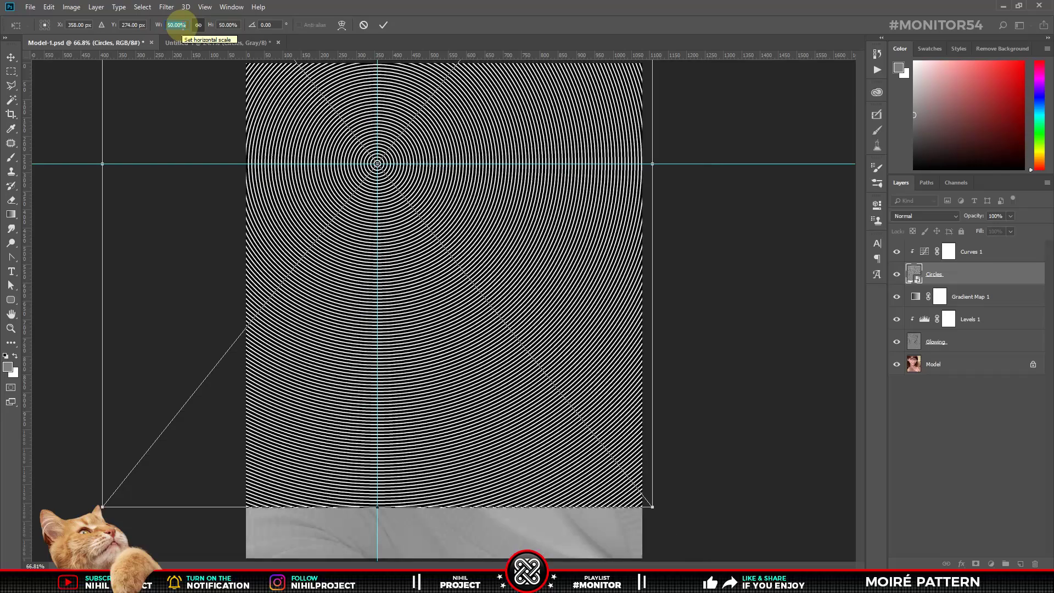
key(Down)
key(Down)
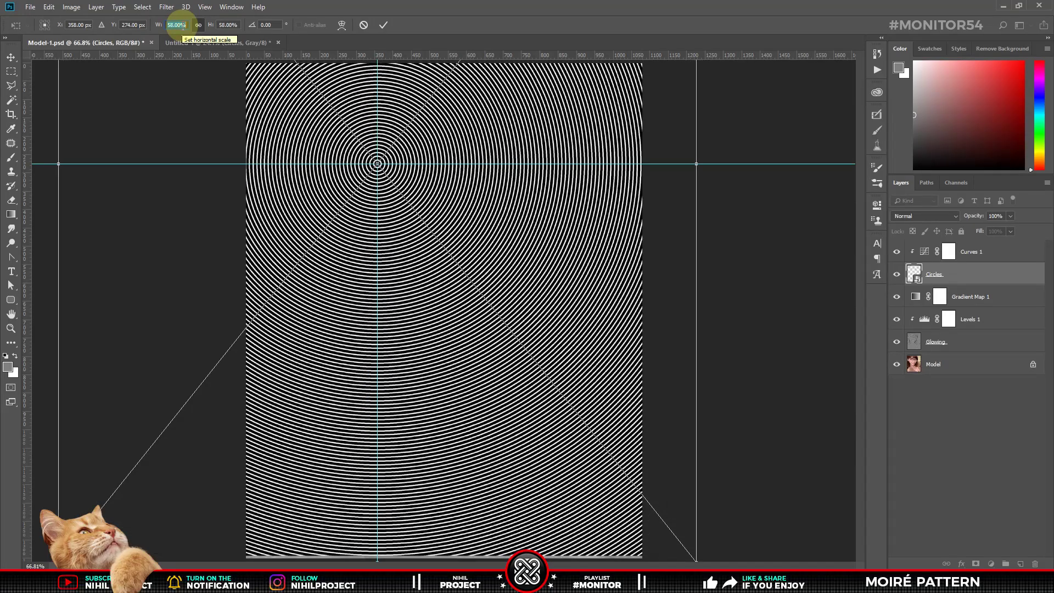
key(Return)
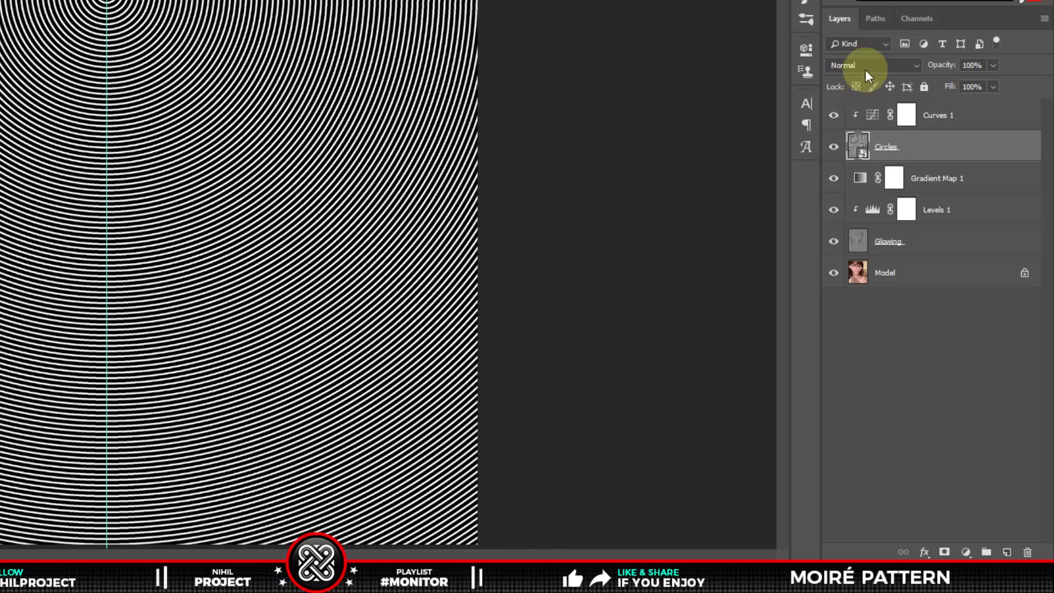
click(919, 216)
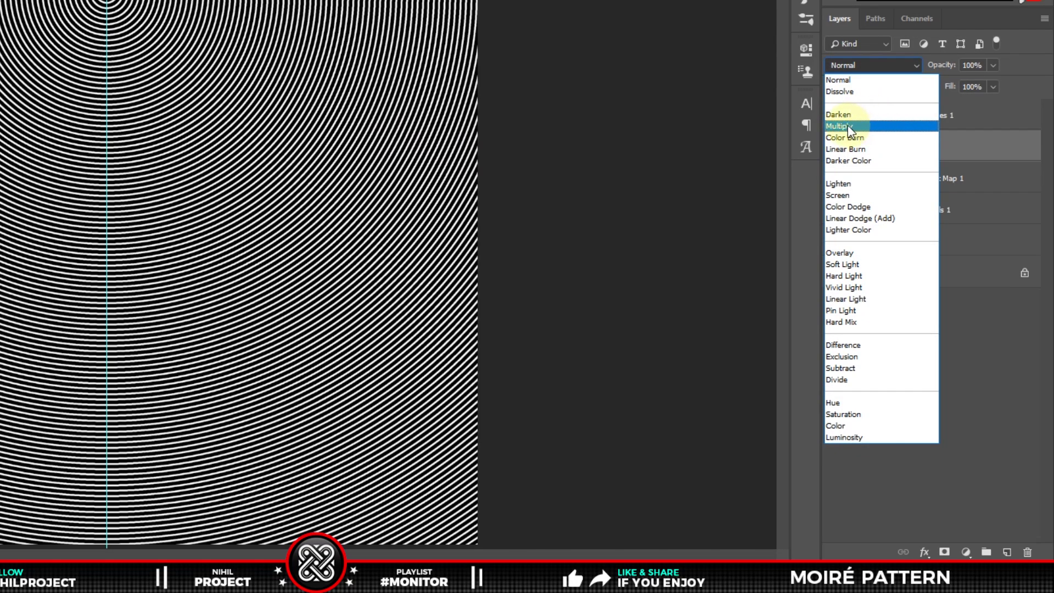
click(873, 126)
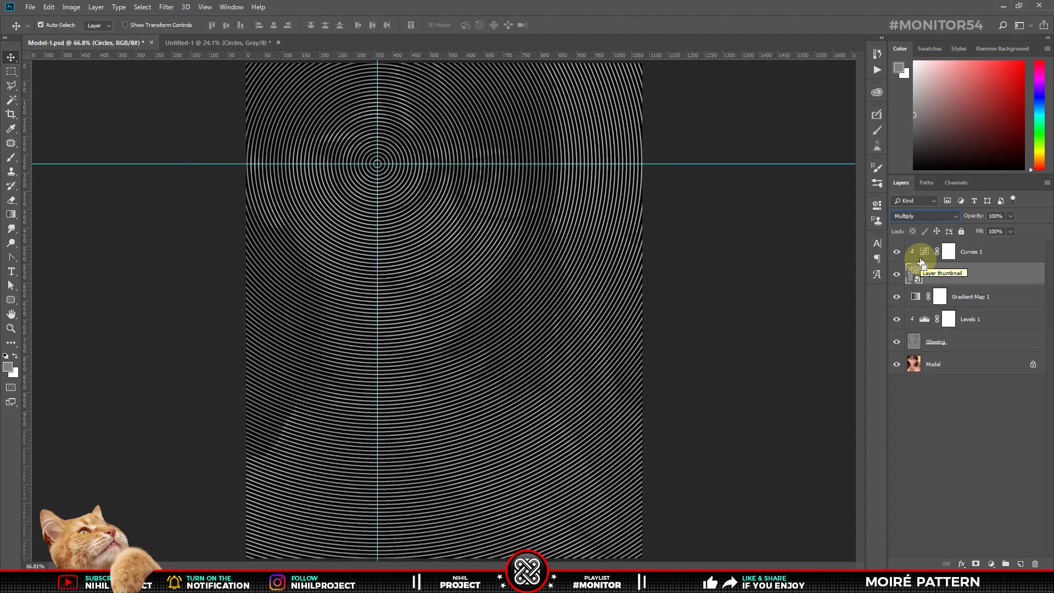
Step: Hide the guides and split Circles' Blend If Underlying Layer highlight slider to 175/200
key(ctrl+semicolon)
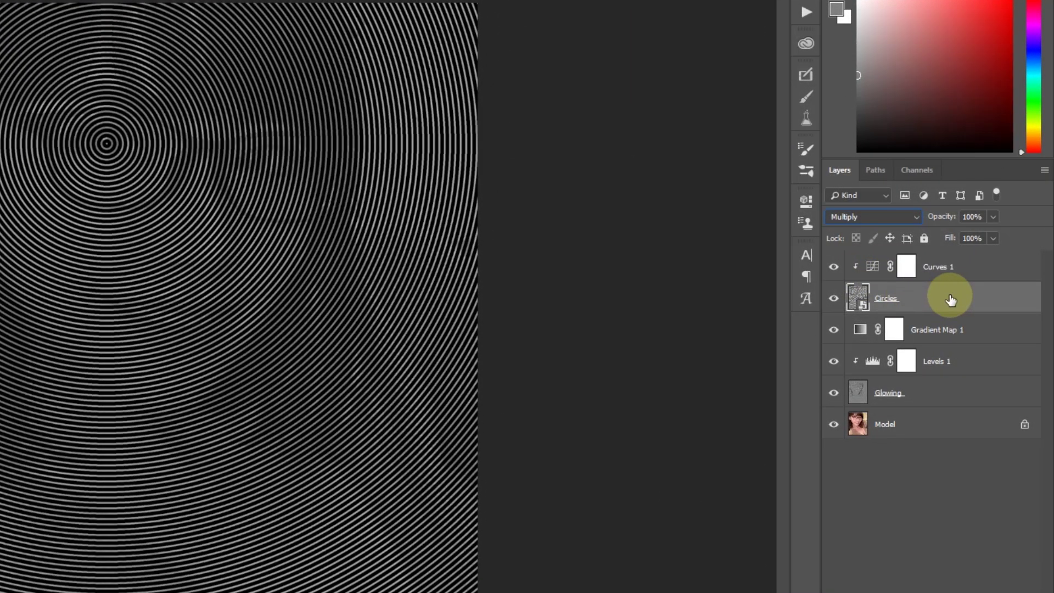
double_click(980, 274)
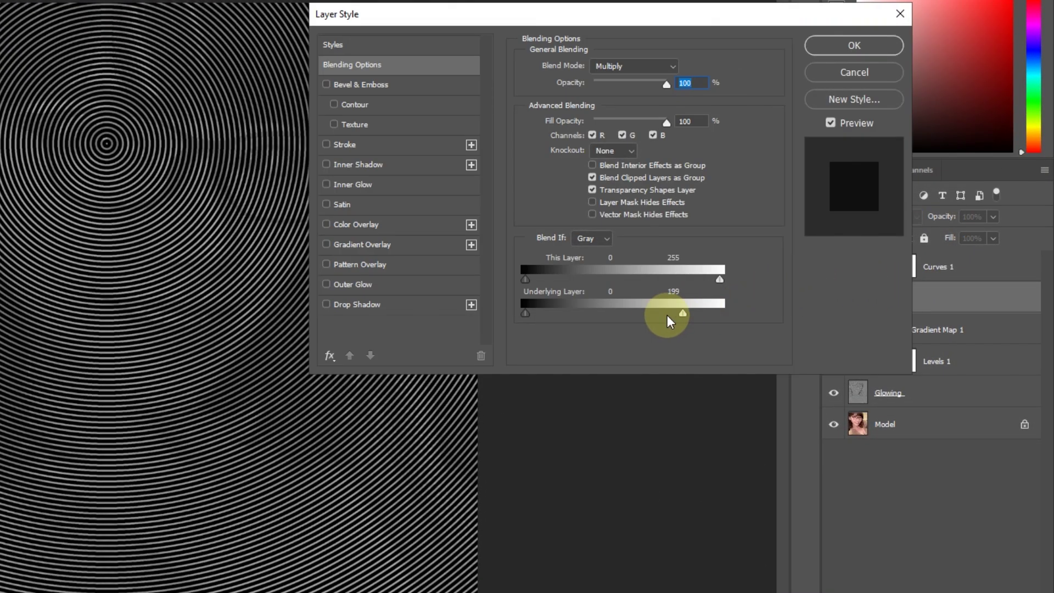
mouse_move(667, 315)
mouse_down()
mouse_move(635, 315)
mouse_move(709, 315)
mouse_move(674, 315)
mouse_up()
key(alt)
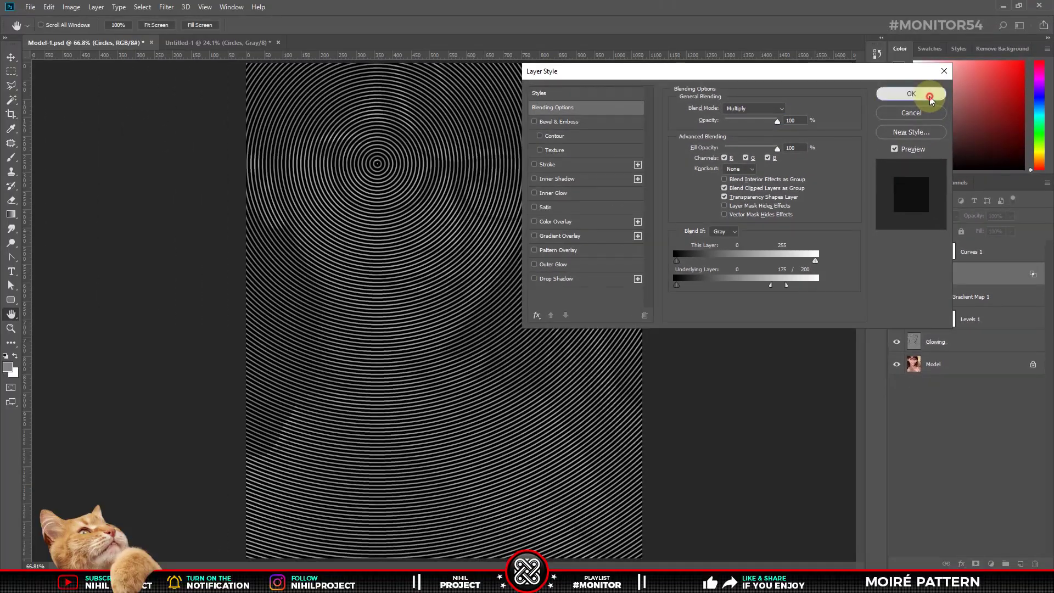
click(911, 94)
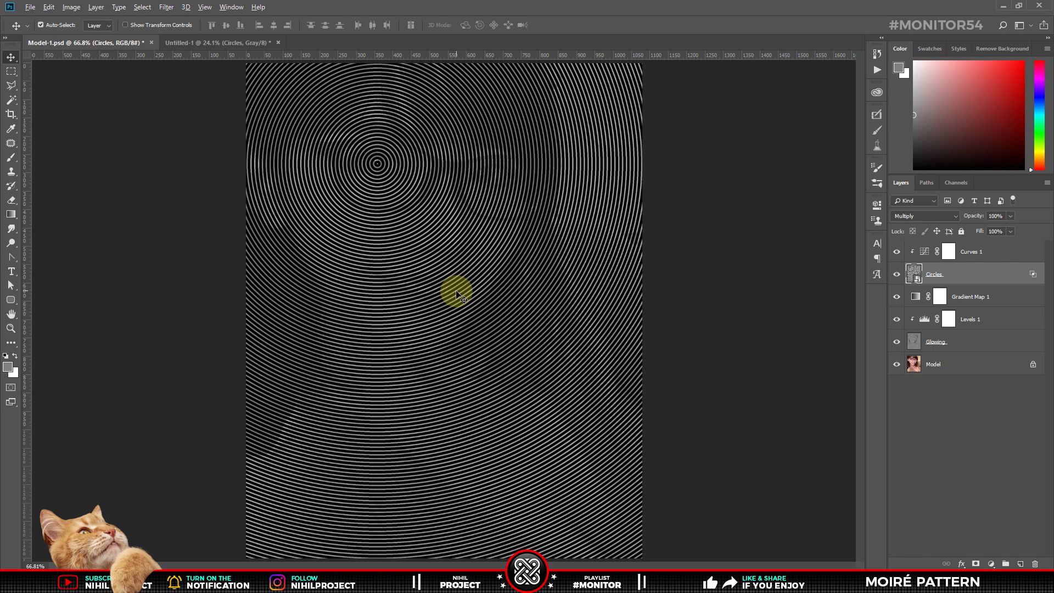
Step: Zoom in and pan around to inspect the finished moiré portrait
scroll(460, 296, up, 1)
scroll(858, 265, up, 1)
scroll(861, 247, up, 1)
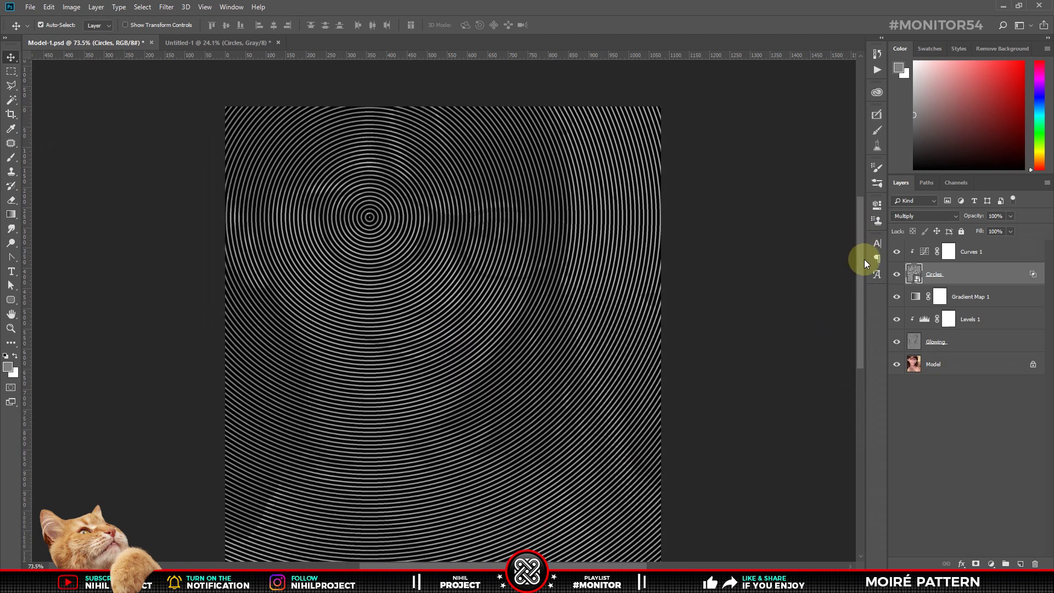
drag(864, 259, 861, 263)
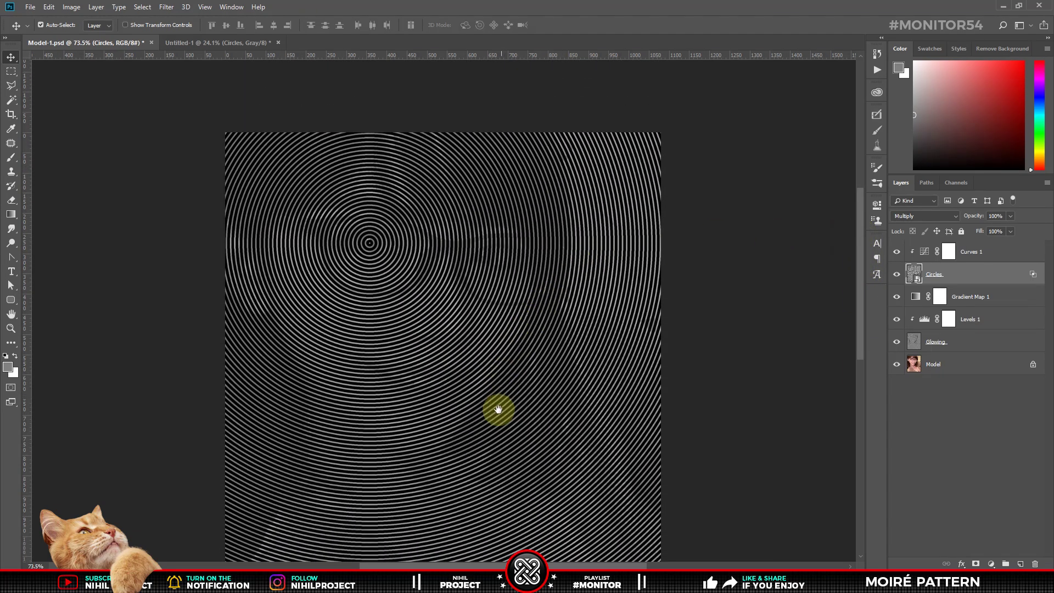
mouse_move(498, 409)
mouse_down()
mouse_move(484, 311)
mouse_move(503, 395)
mouse_move(472, 334)
mouse_move(562, 313)
mouse_move(534, 313)
mouse_move(503, 275)
mouse_move(536, 415)
mouse_move(501, 322)
mouse_up()
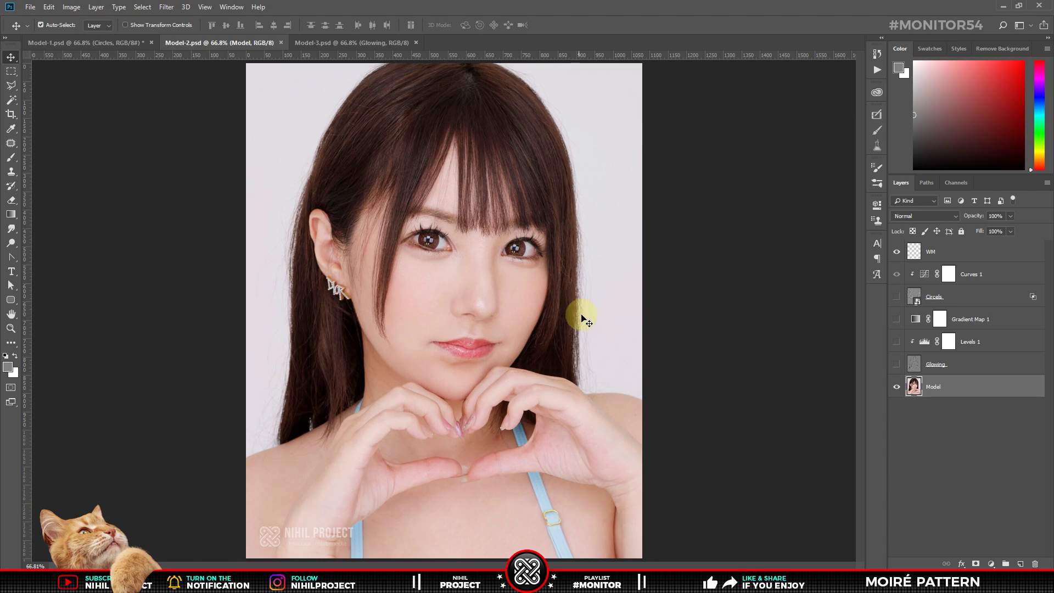
Step: Make the Glowing, Levels 1, Gradient Map 1 and Circles layers visible in Model-2
click(939, 364)
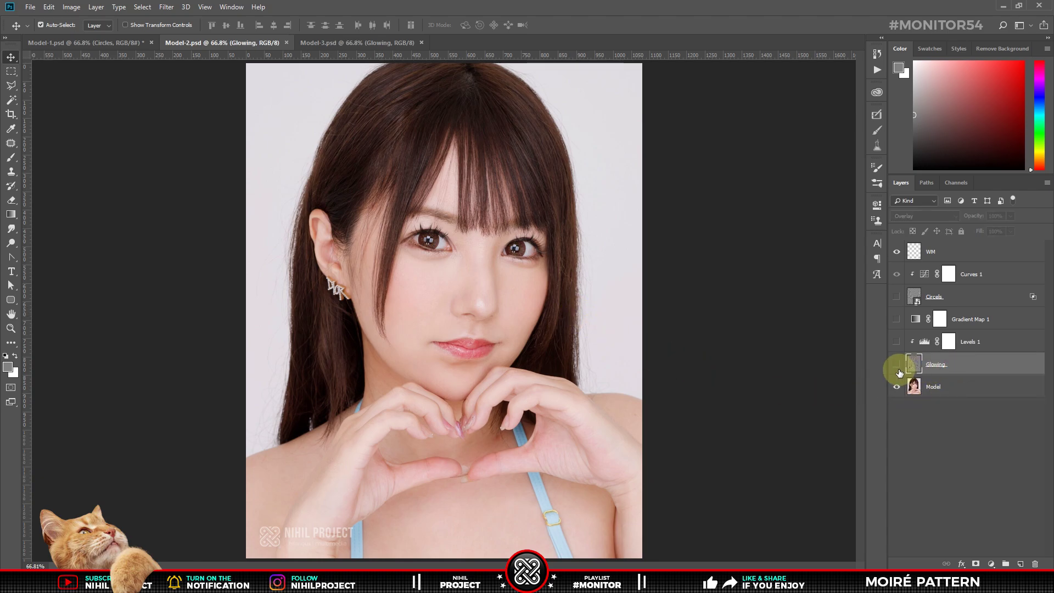
click(897, 365)
click(898, 365)
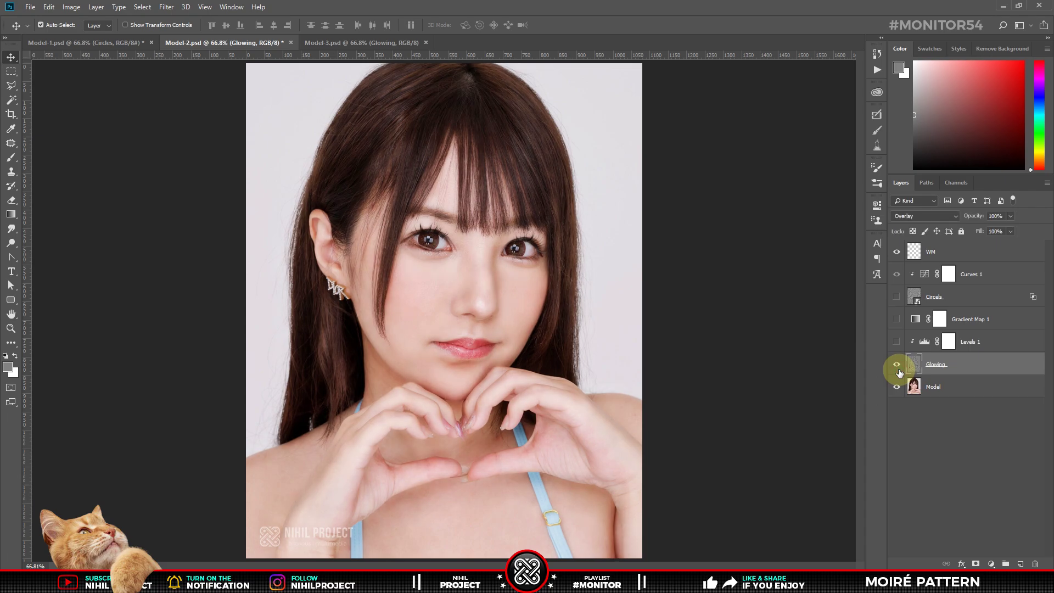
click(896, 341)
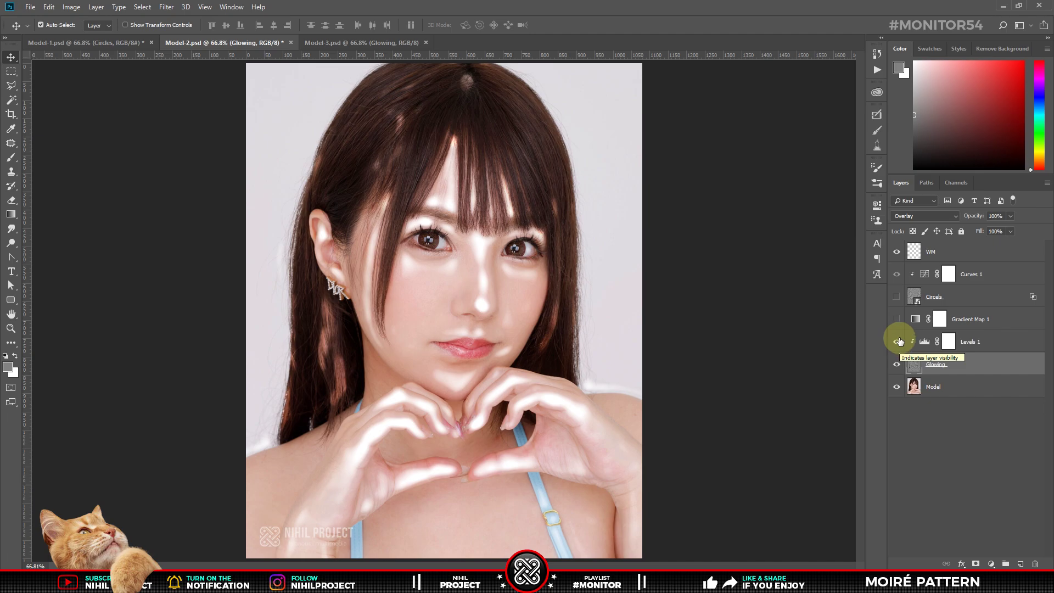
click(897, 320)
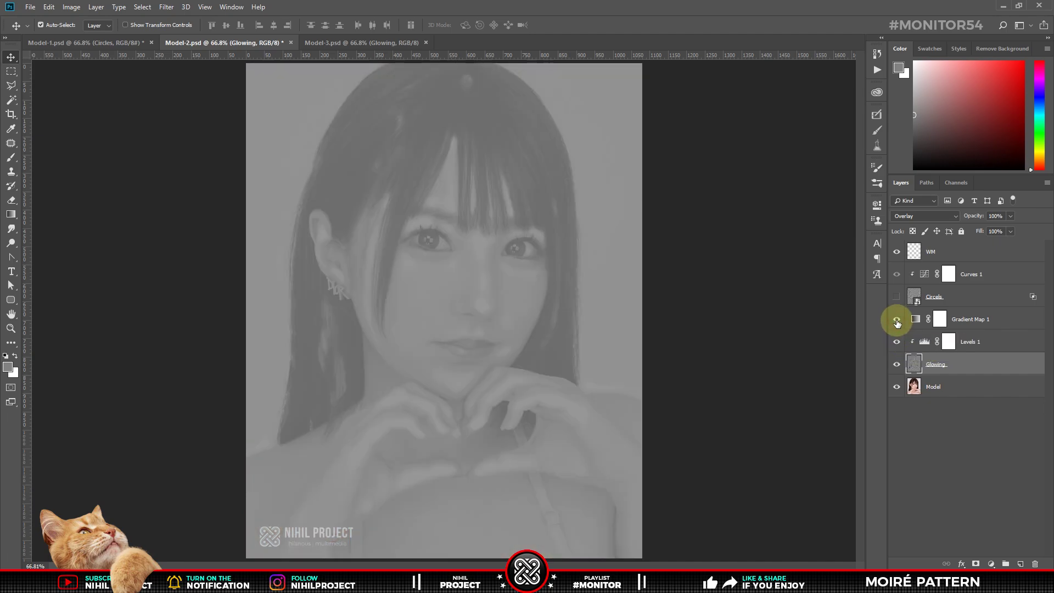
click(897, 298)
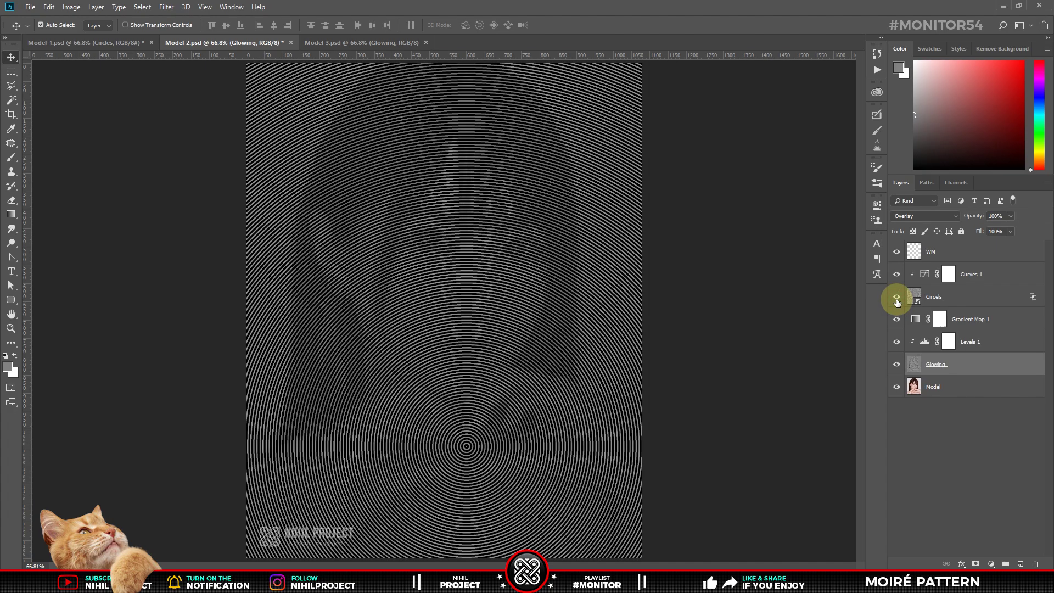
Step: Zoom and pan to inspect Model-2's moiré rings, then switch to Model-3.psd
scroll(469, 447, up, 1)
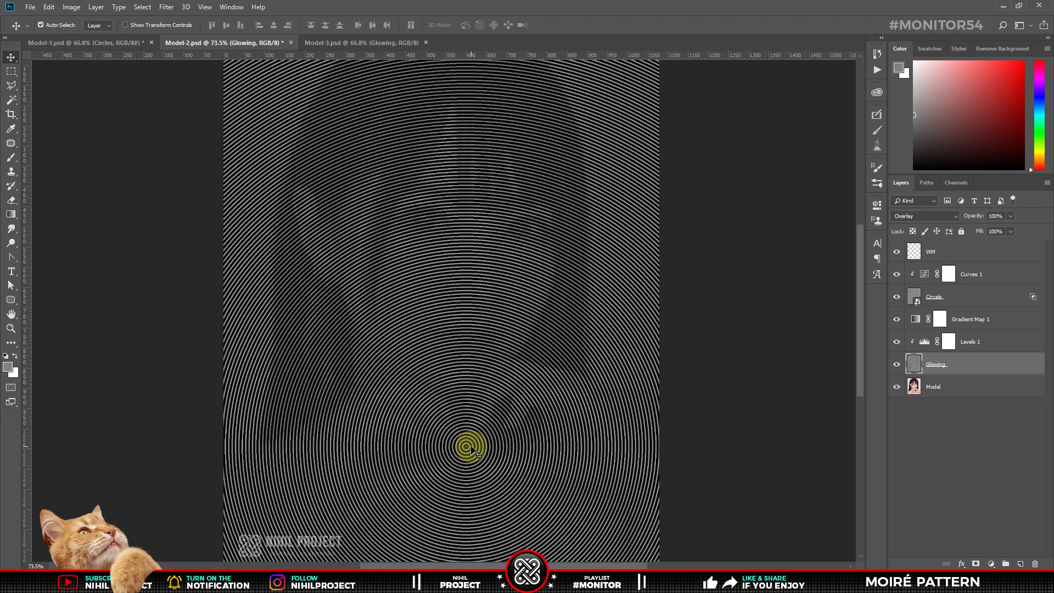
mouse_move(471, 450)
mouse_down()
mouse_move(518, 332)
mouse_move(541, 379)
mouse_up()
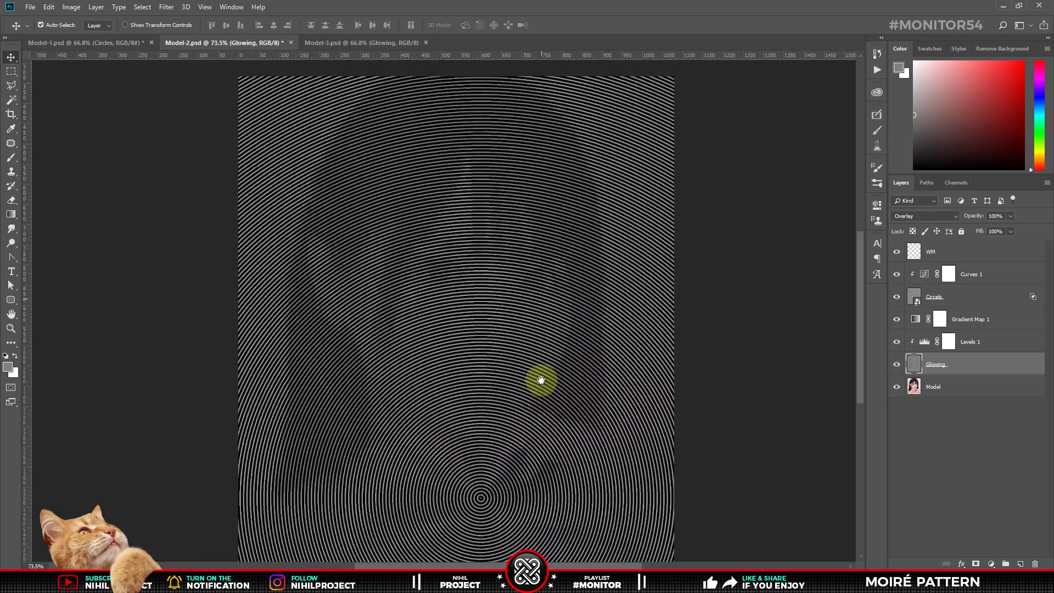
scroll(544, 318, down, 1)
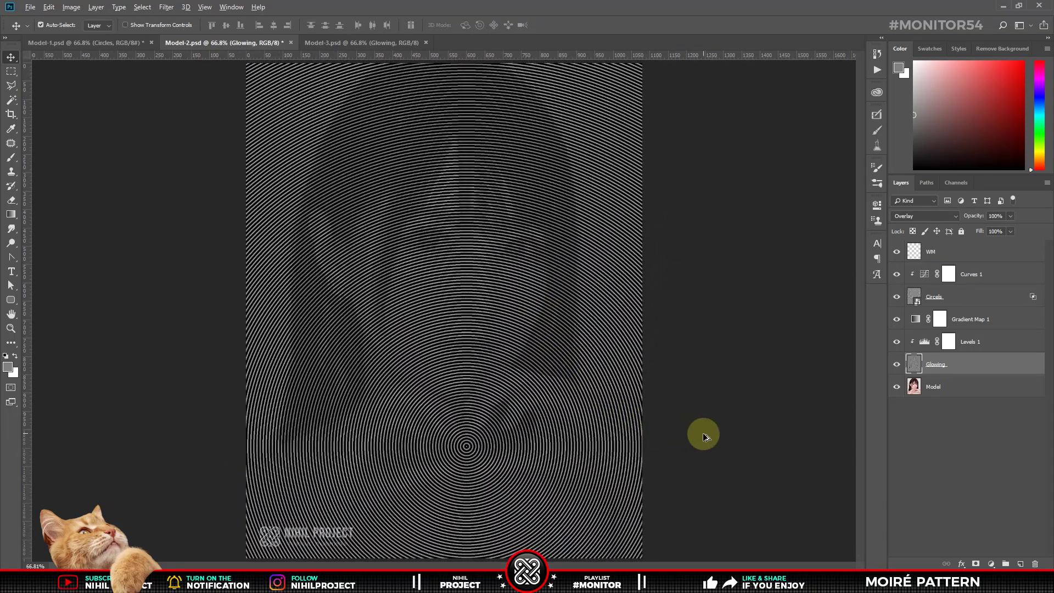
click(384, 43)
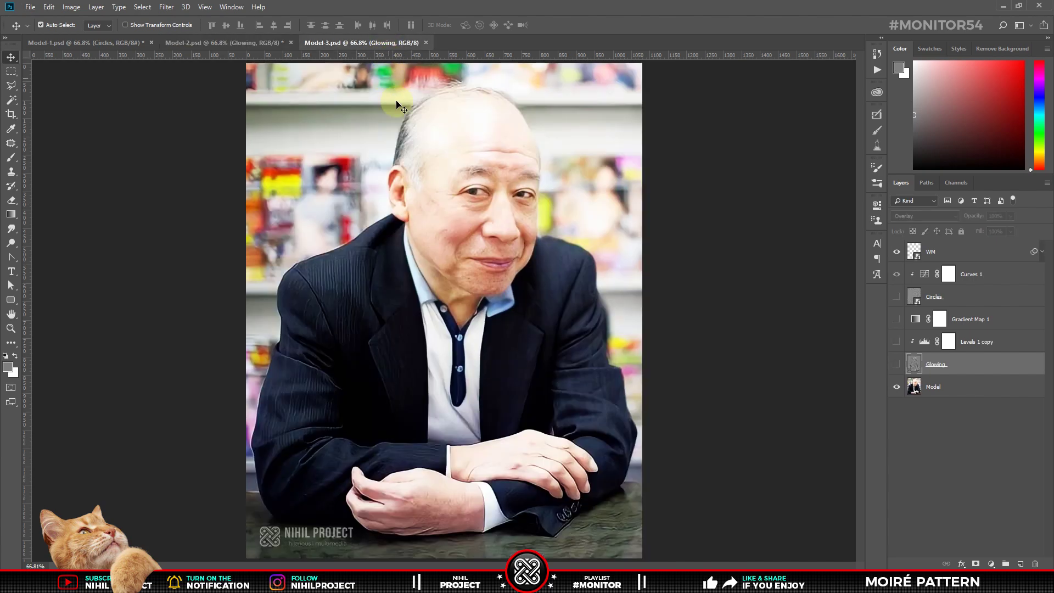
Step: Select the Model layer and show Glowing, Levels 1 copy, Gradient Map 1 and Circles in Model-3
click(945, 386)
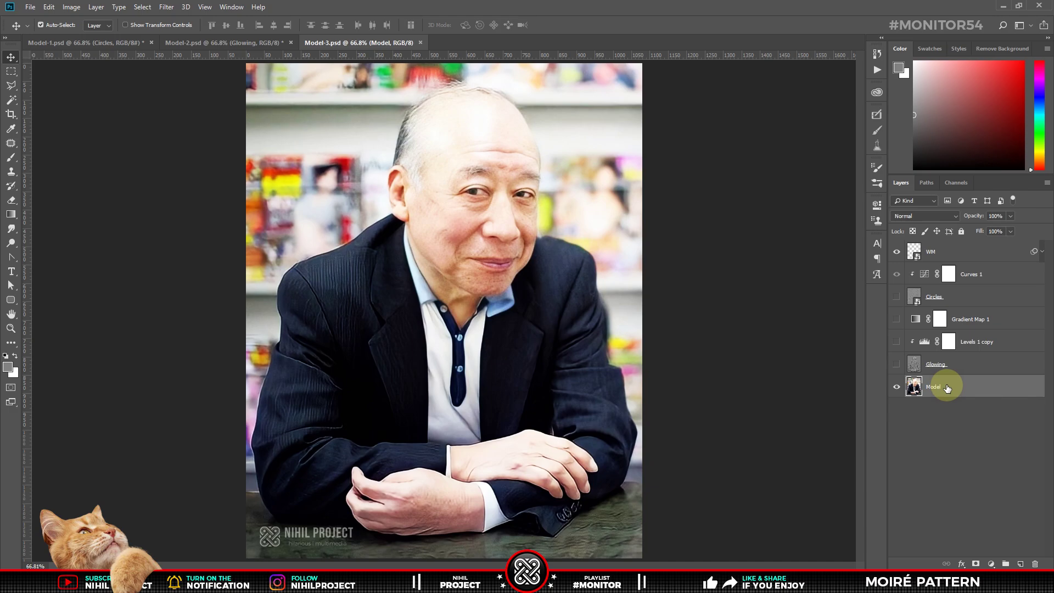
click(896, 364)
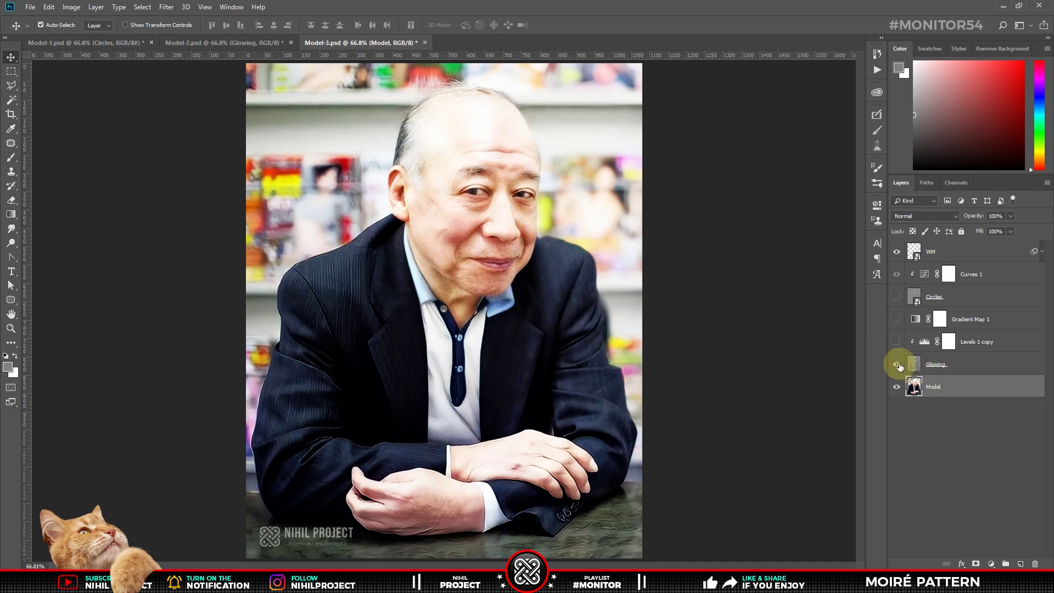
click(897, 364)
click(896, 343)
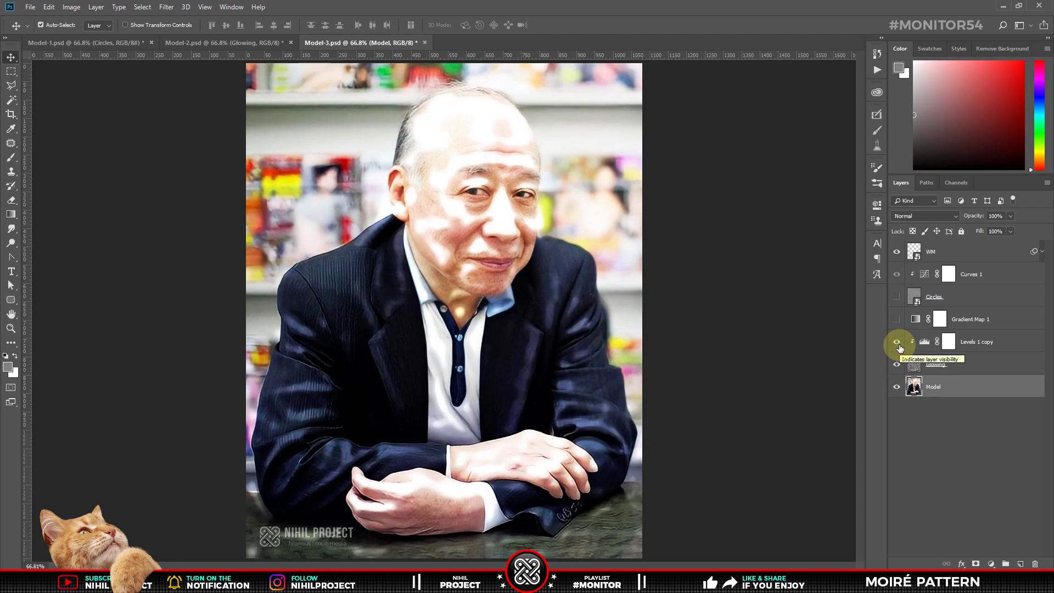
click(897, 320)
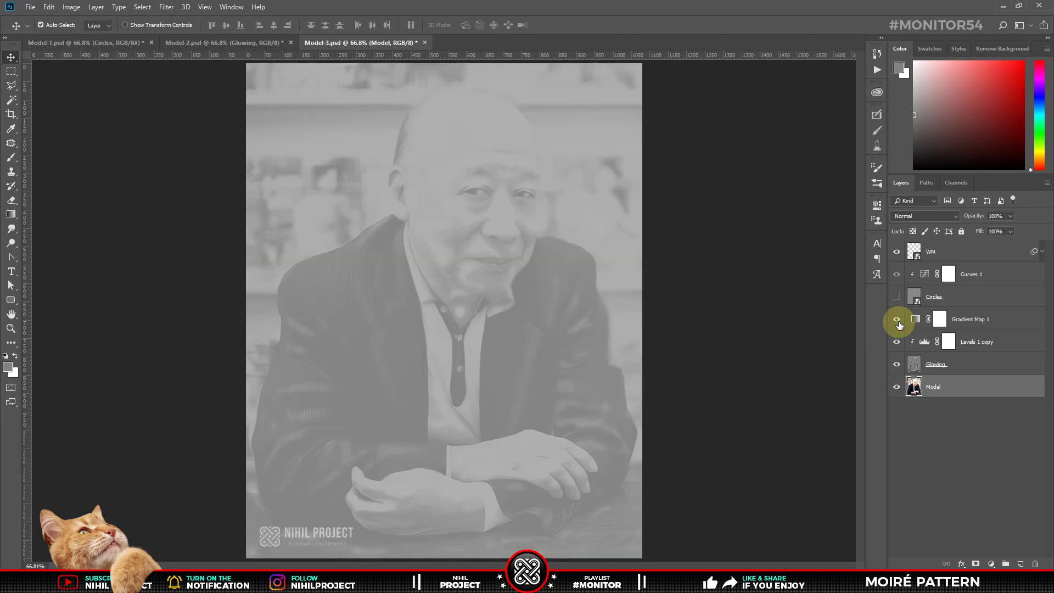
click(897, 297)
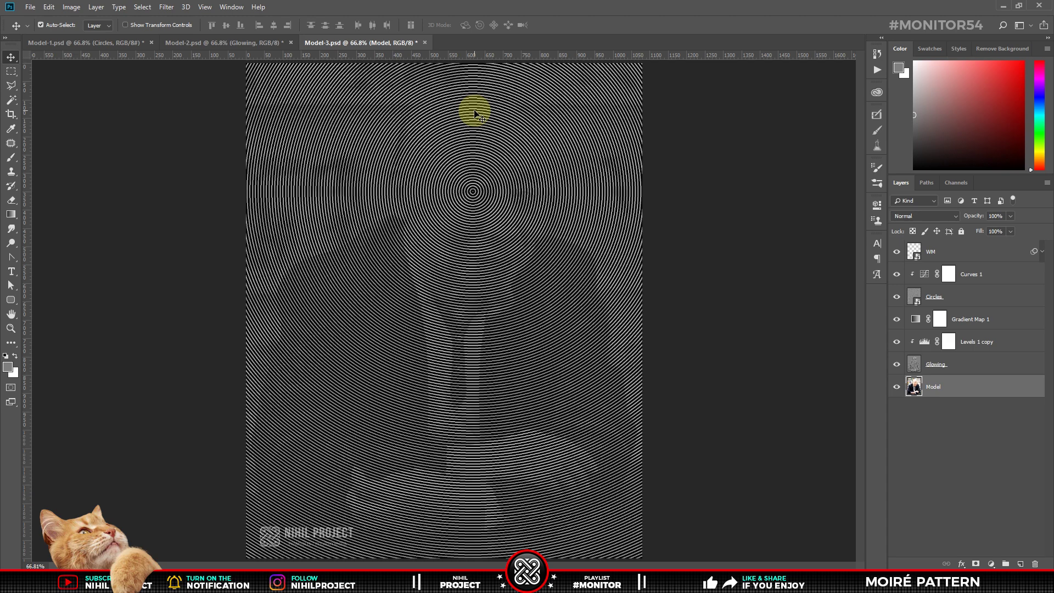
Step: Set the dark-end gradient stop of Gradient Map 1 to grey 666666
double_click(913, 318)
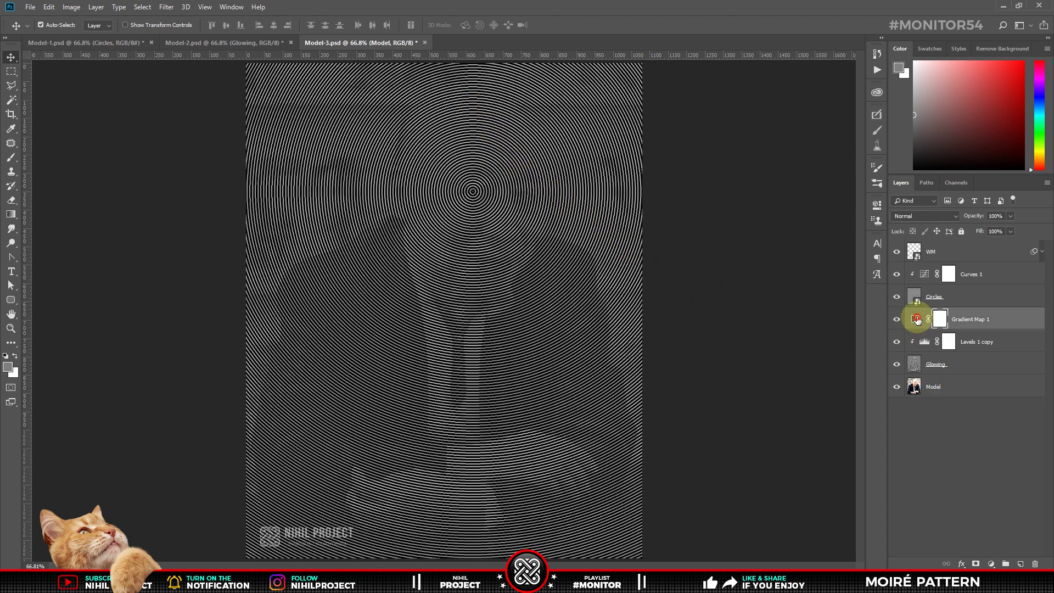
click(815, 242)
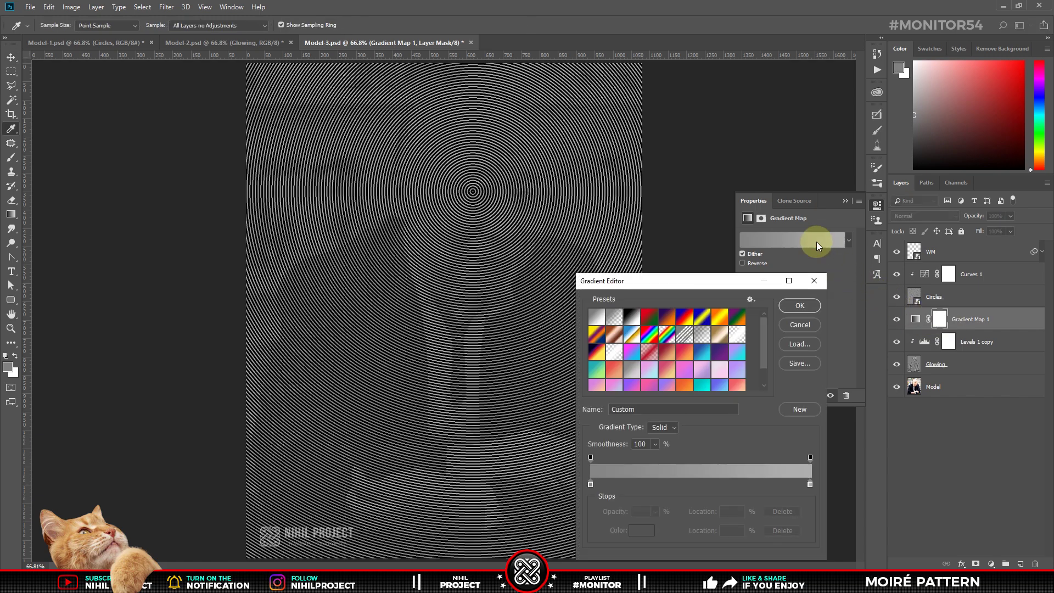
double_click(591, 484)
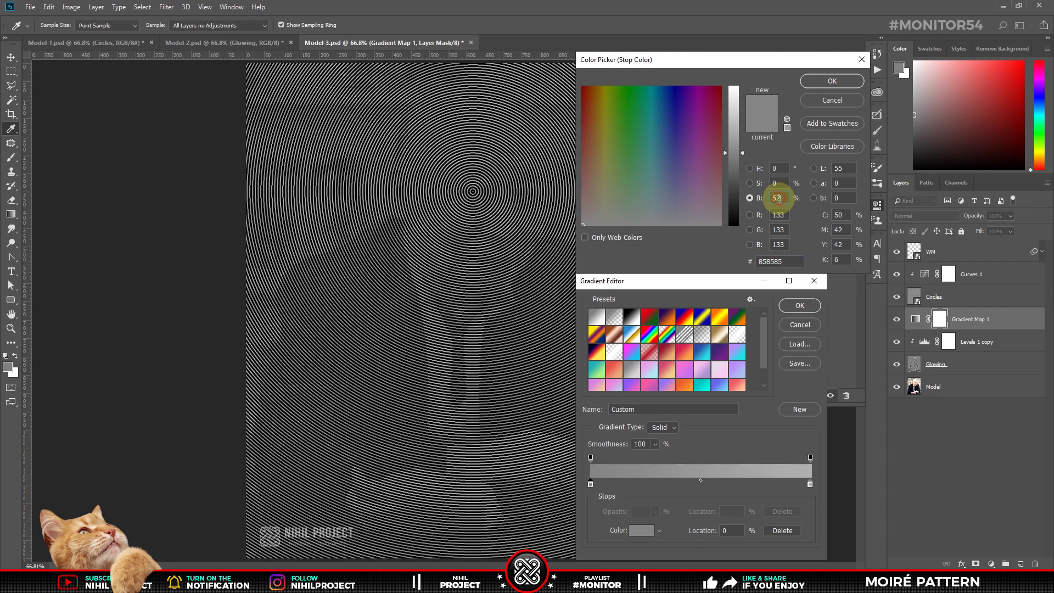
key(Down)
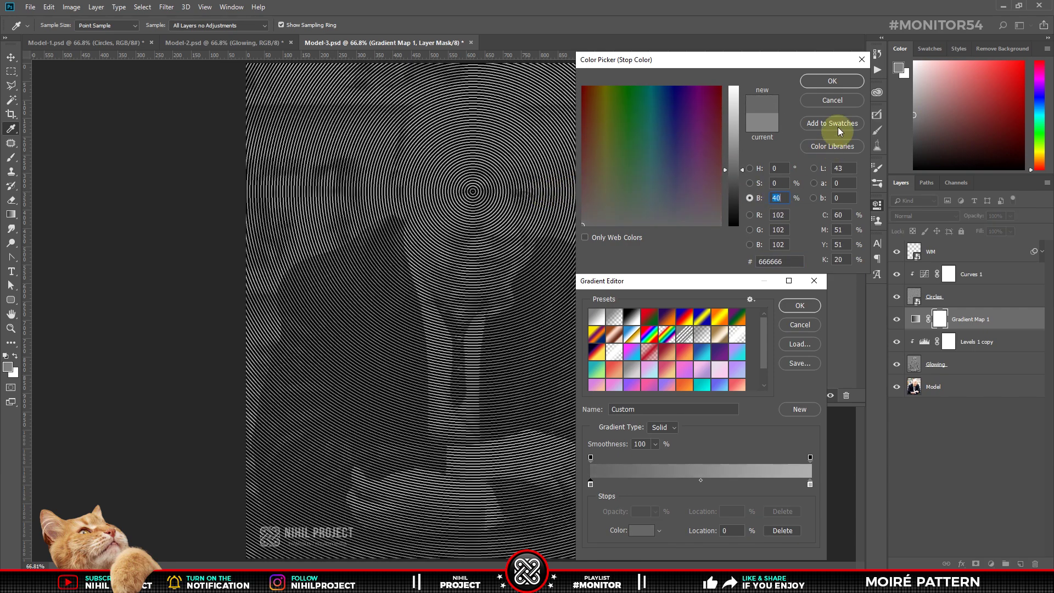
click(832, 82)
key(Return)
key(v)
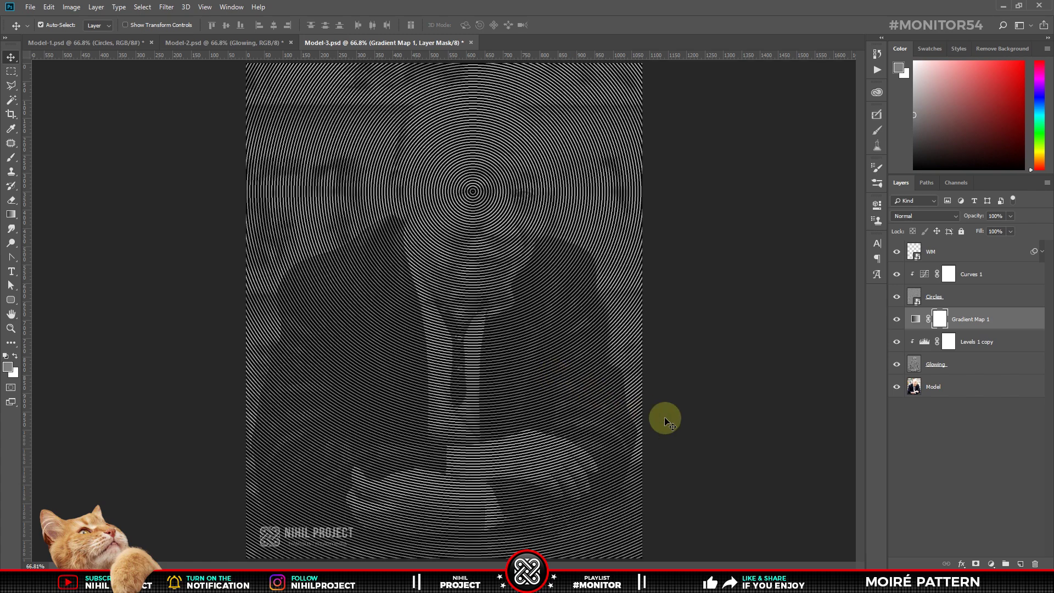
click(991, 564)
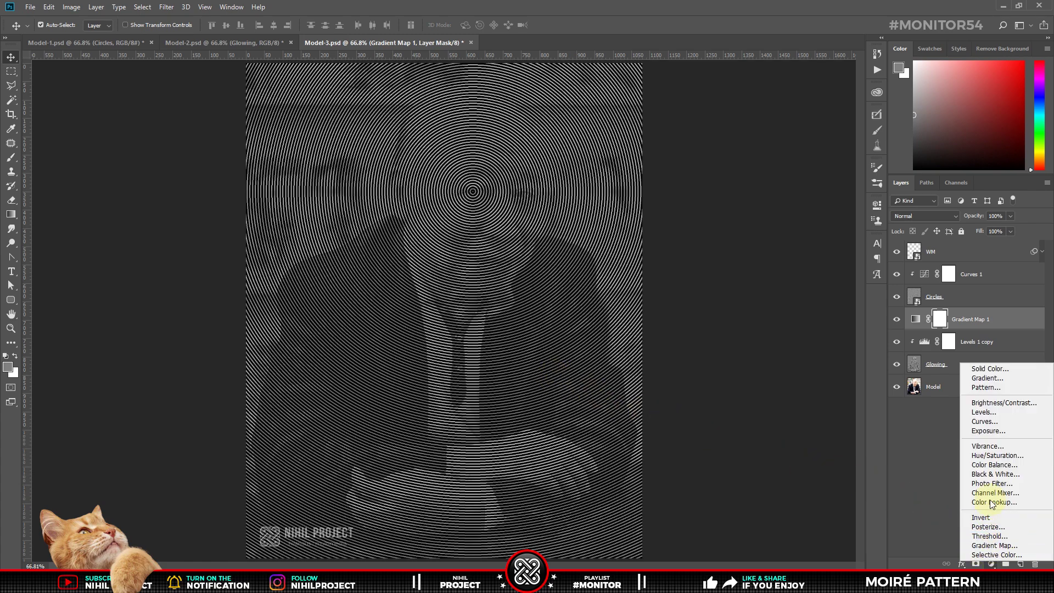
Step: Add a Levels adjustment clipped to Gradient Map 1 with output black raised to about 60
click(987, 413)
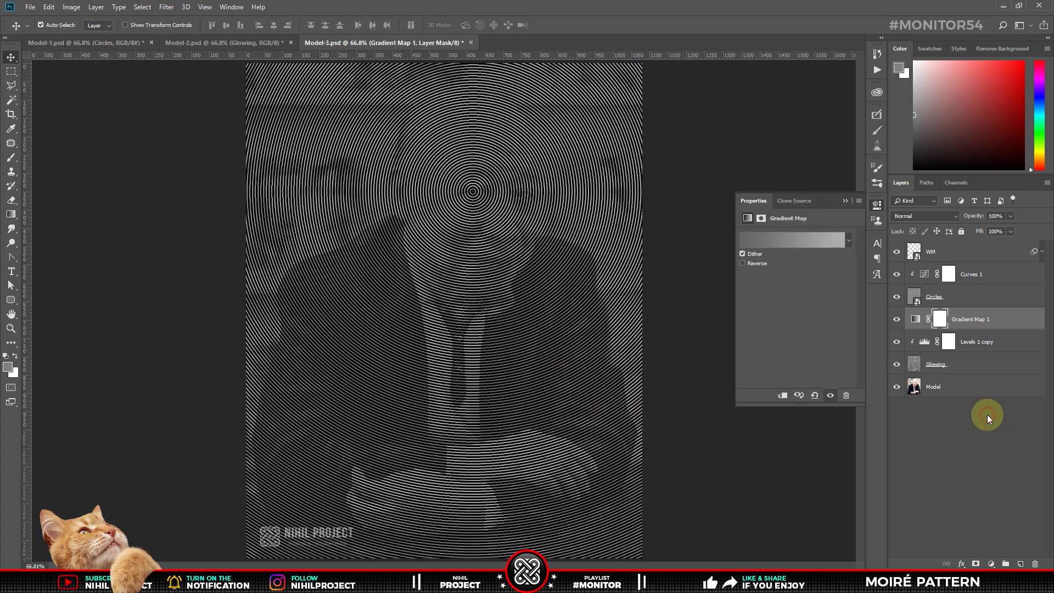
click(782, 395)
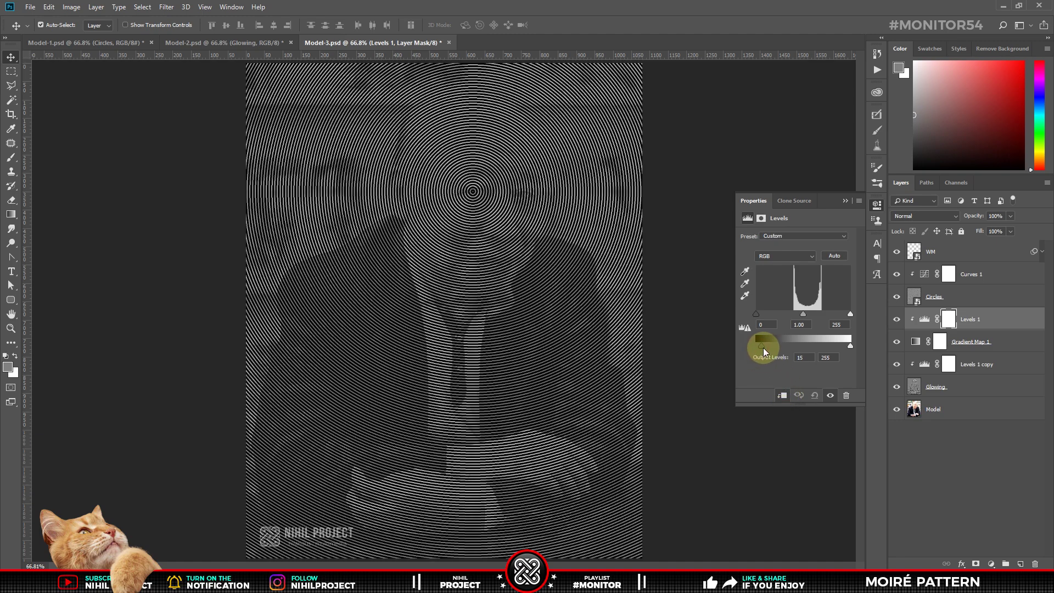
drag(763, 347, 777, 349)
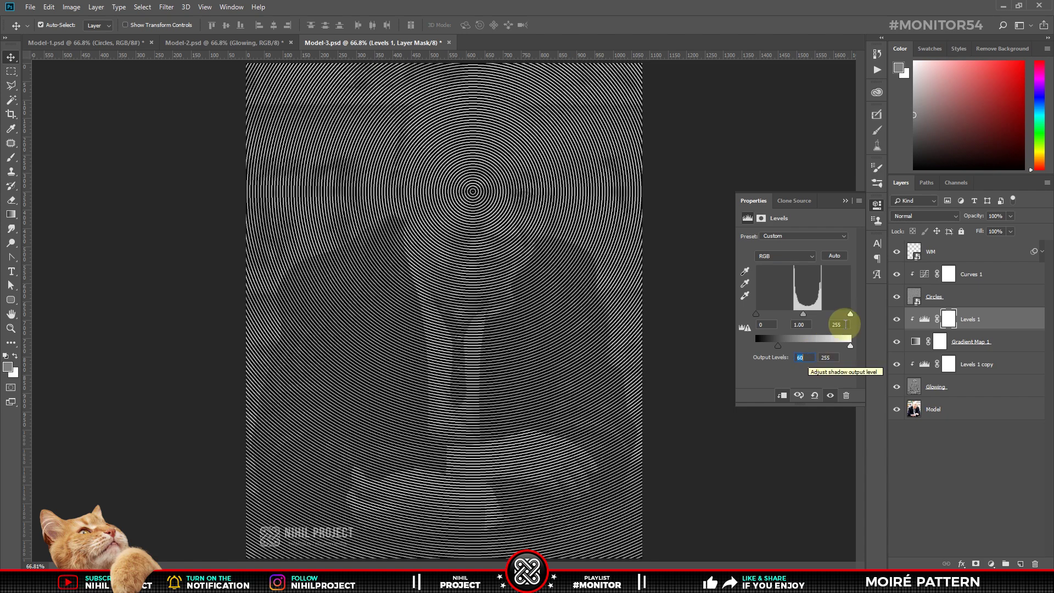
click(846, 201)
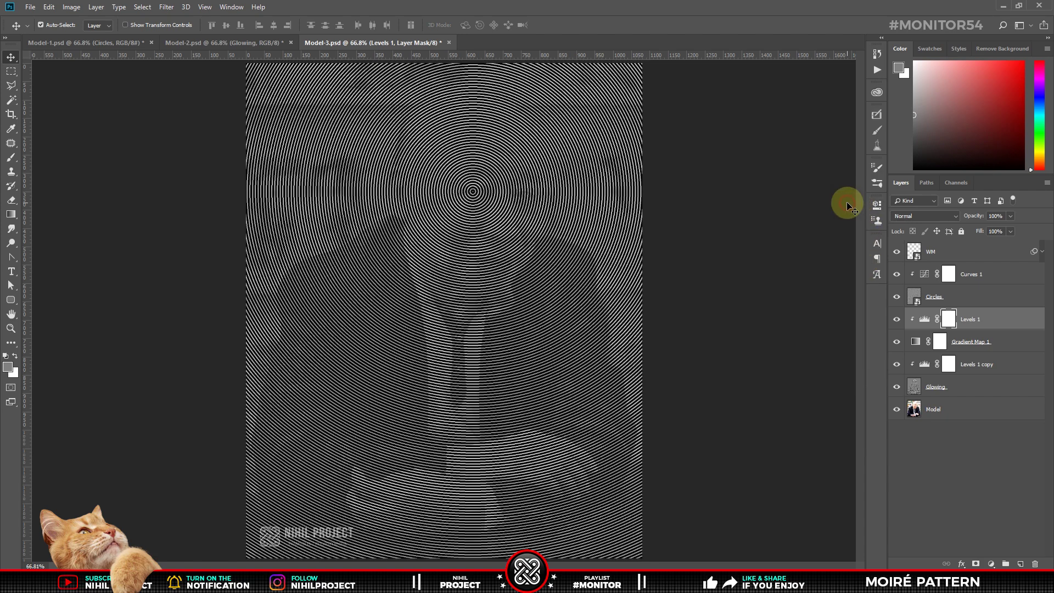
Step: With Circles hidden, brush the man's face out of the Levels 1 mask
click(11, 158)
click(50, 159)
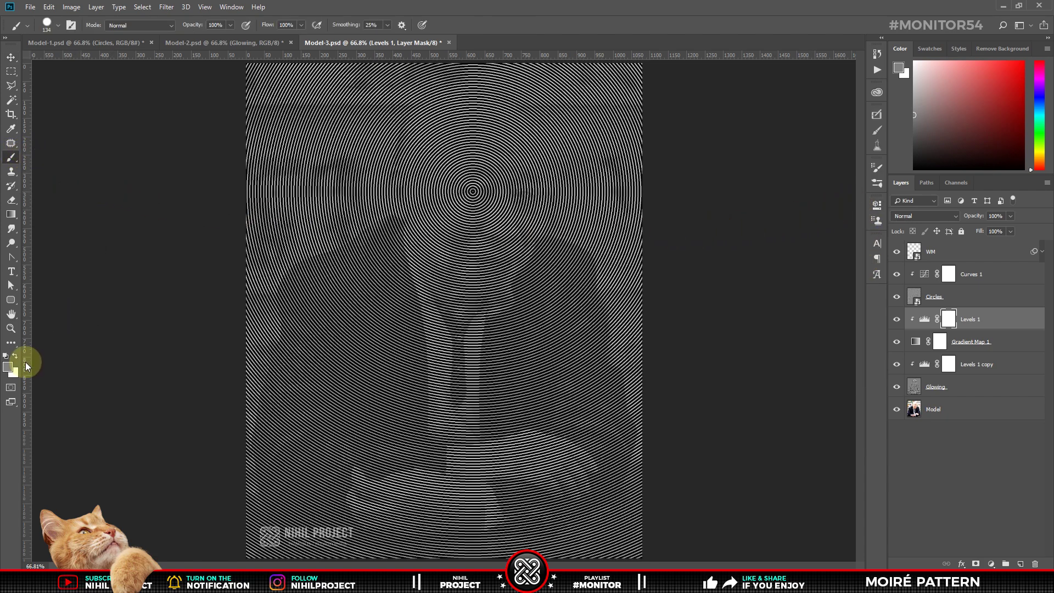
click(8, 366)
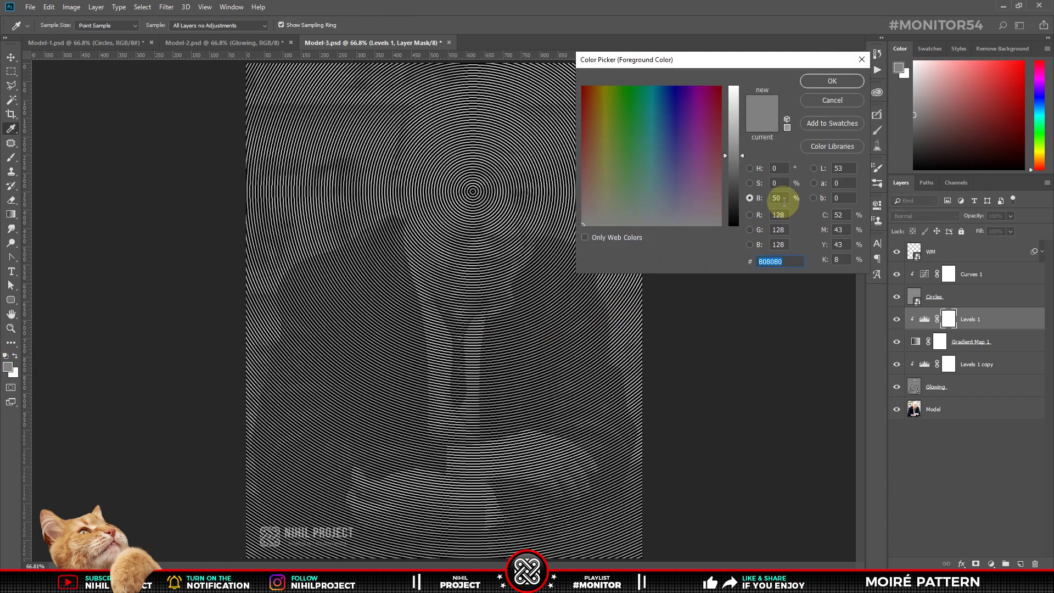
click(823, 82)
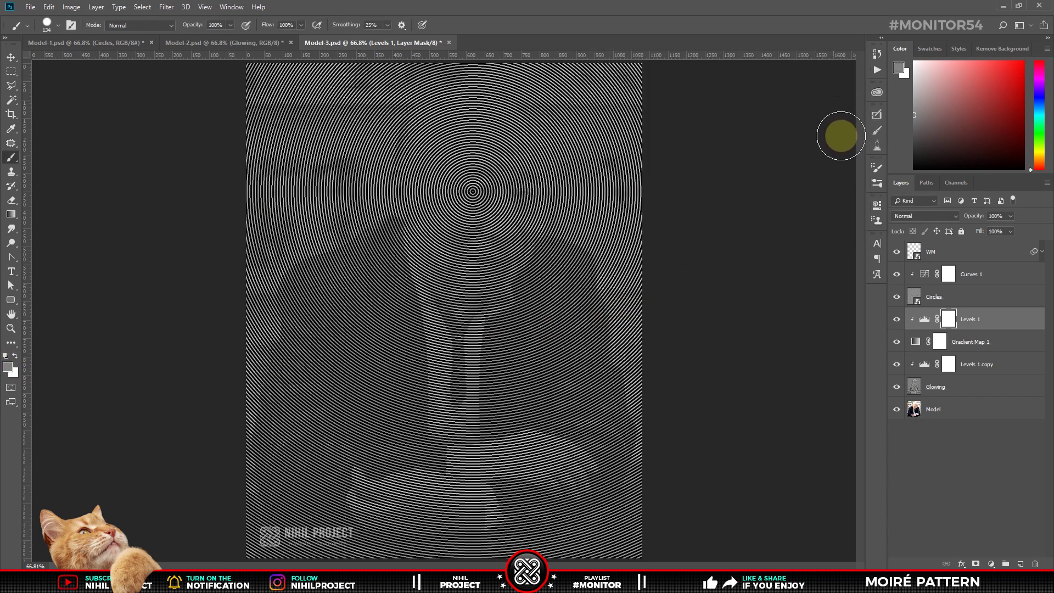
click(896, 297)
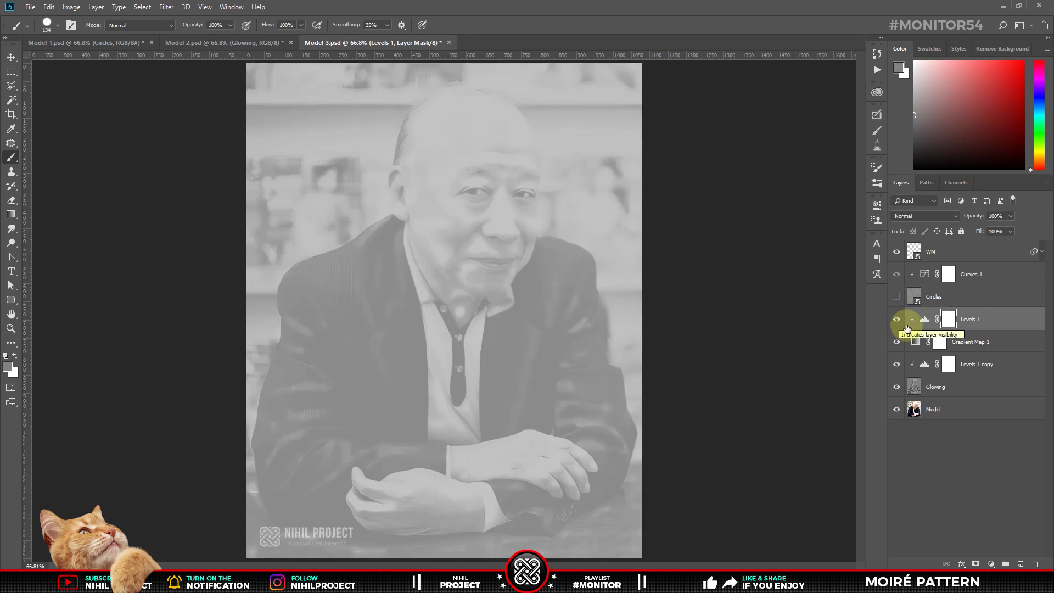
click(943, 328)
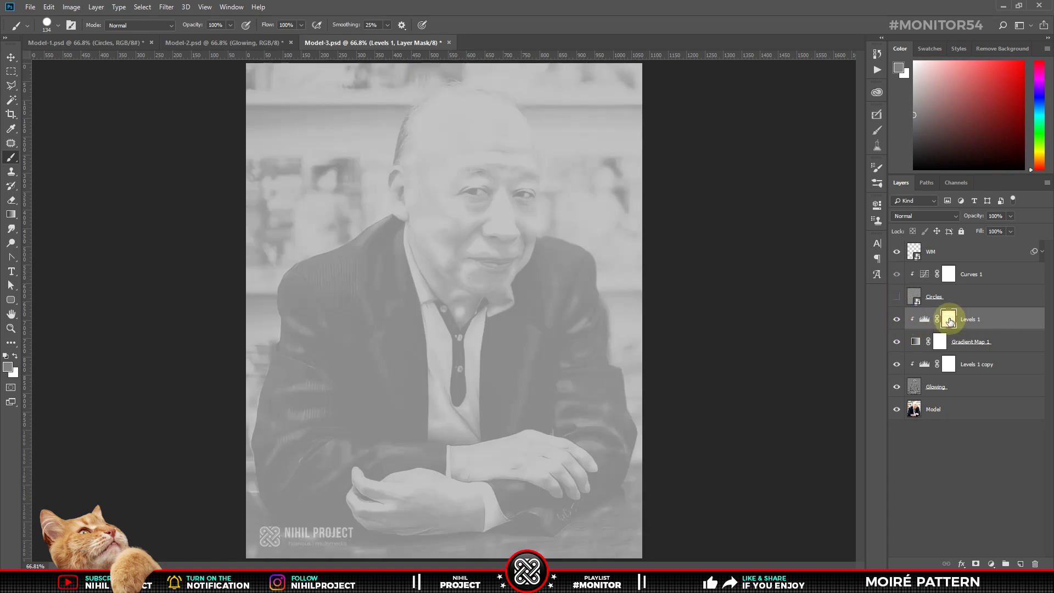
drag(467, 179, 450, 165)
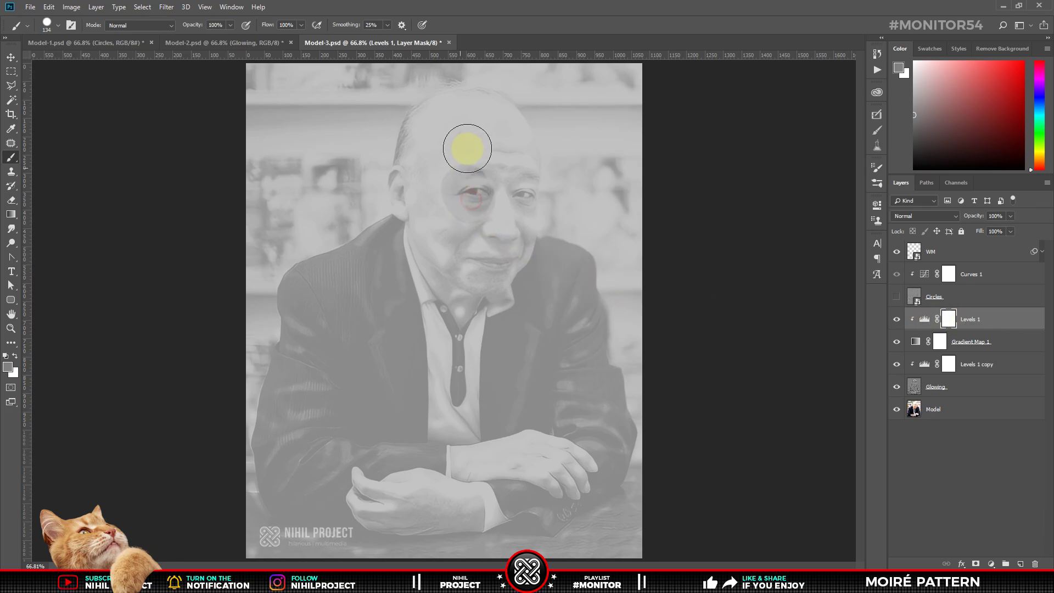
mouse_move(453, 214)
mouse_down()
mouse_move(433, 129)
mouse_move(509, 235)
mouse_move(436, 263)
mouse_move(500, 321)
mouse_up()
Step: Show Circles again and compare the portrait with Levels 1 off and back on
alt+click(537, 287)
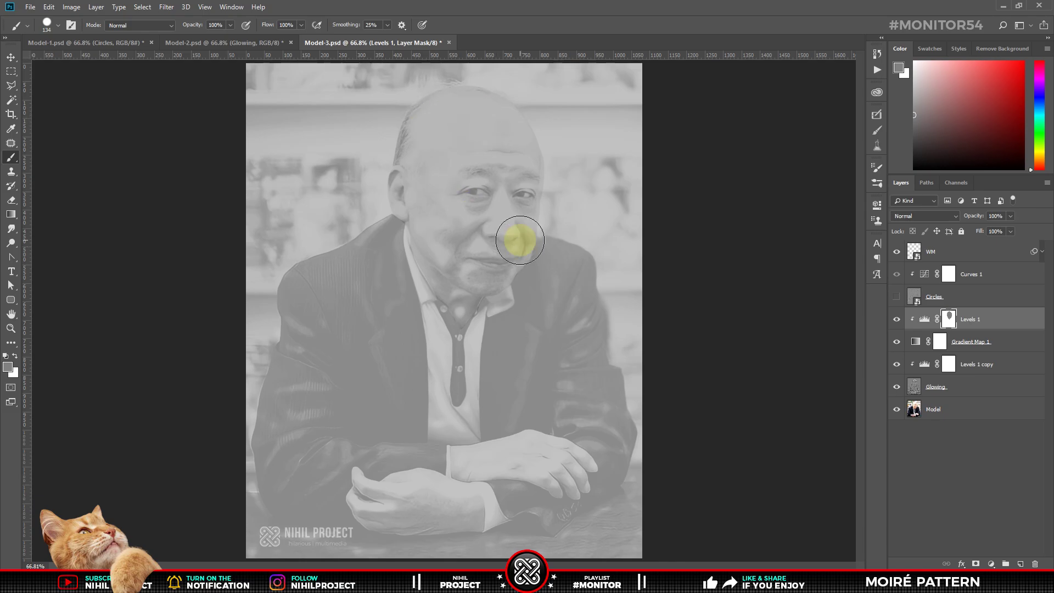
click(897, 298)
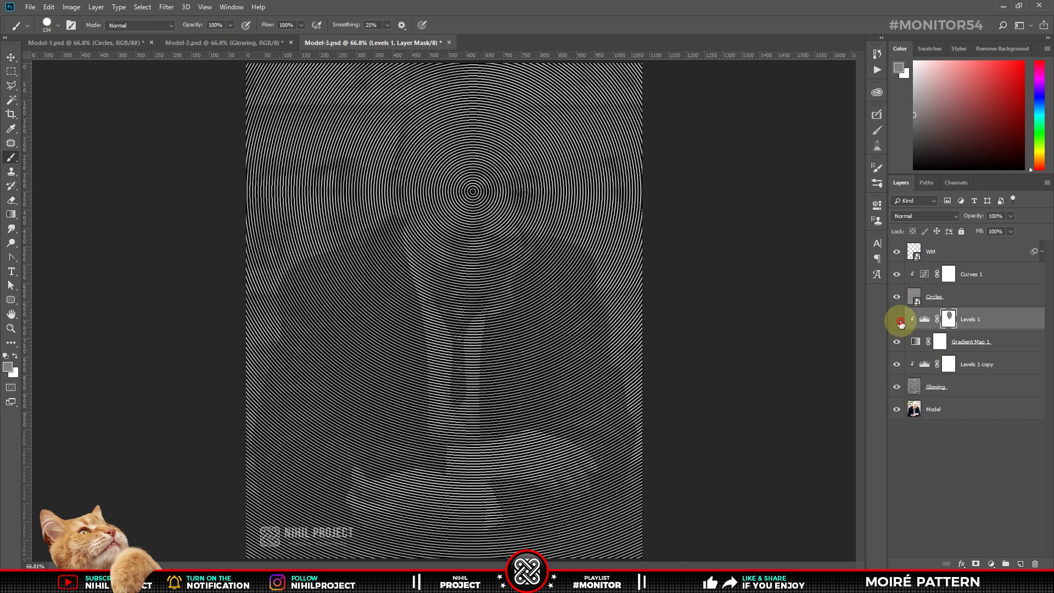
drag(897, 298, 900, 324)
click(899, 320)
key(v)
scroll(479, 368, up, 1)
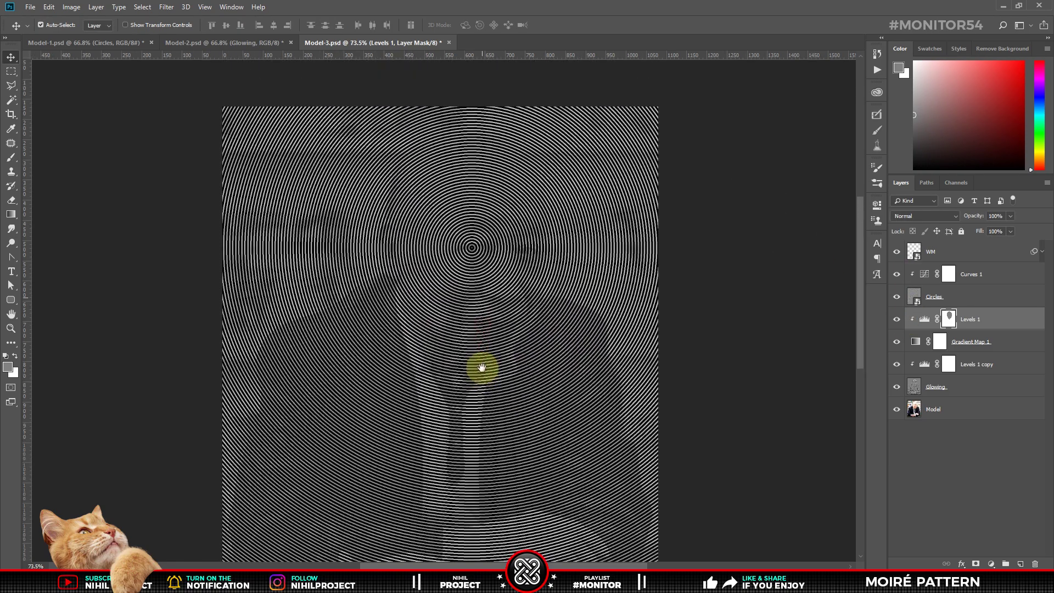
mouse_move(479, 367)
mouse_down()
mouse_move(480, 314)
mouse_move(492, 377)
mouse_move(487, 273)
mouse_move(489, 395)
mouse_move(581, 393)
mouse_move(463, 395)
mouse_move(526, 317)
mouse_move(520, 421)
mouse_move(544, 282)
mouse_move(555, 318)
mouse_move(465, 351)
mouse_move(486, 329)
mouse_up()
scroll(486, 329, down, 1)
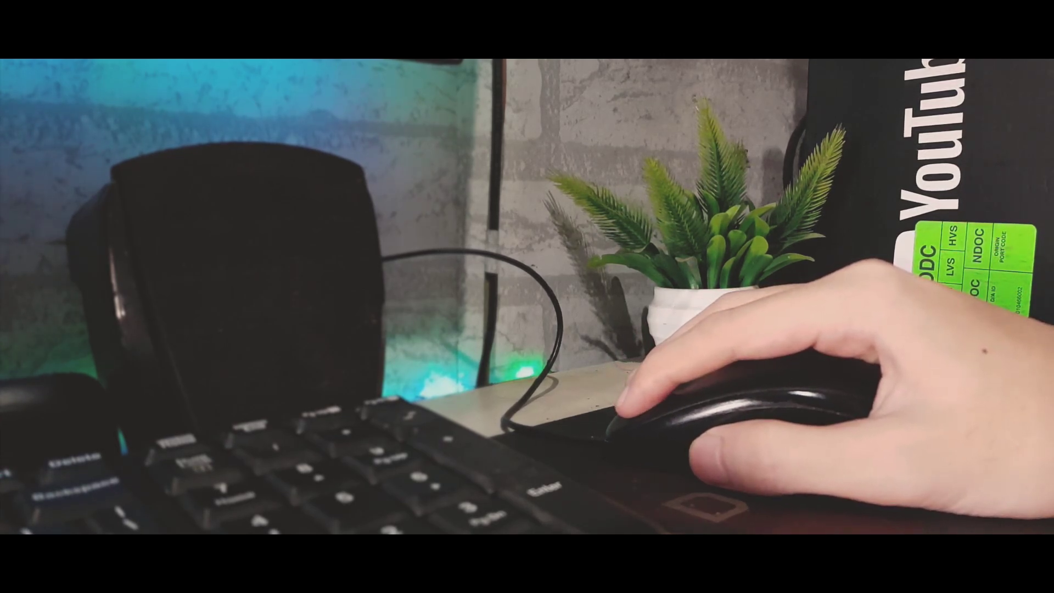
drag(268, 136, 278, 347)
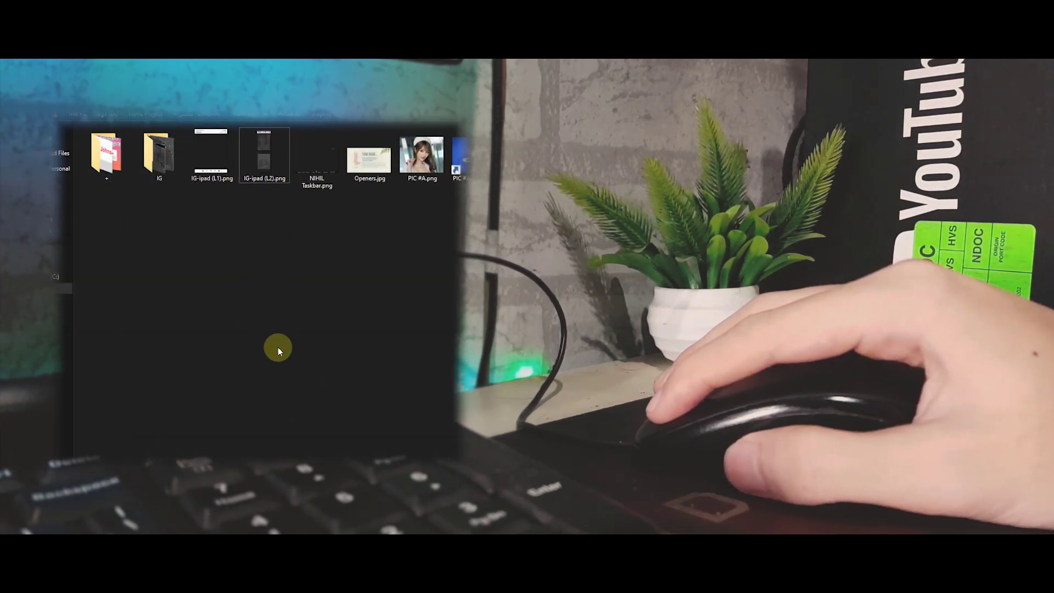